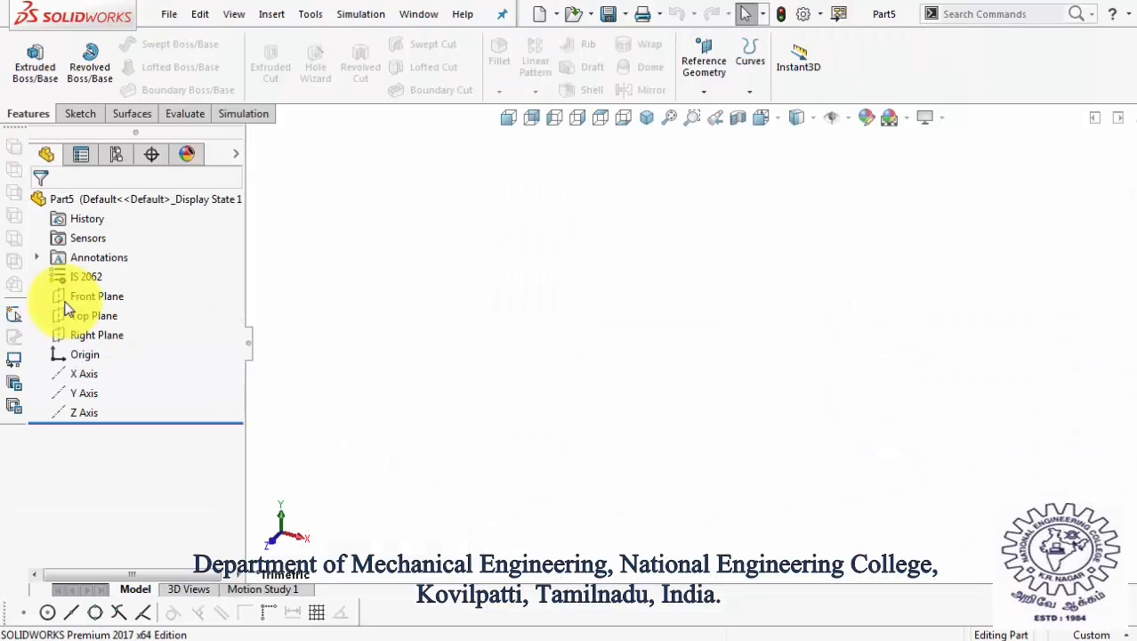
# - Sketch a center rectangle about 161 by 59 mm on the Front Plane, centred on the origin
pyautogui.click(94, 298)
pyautogui.click(113, 276)
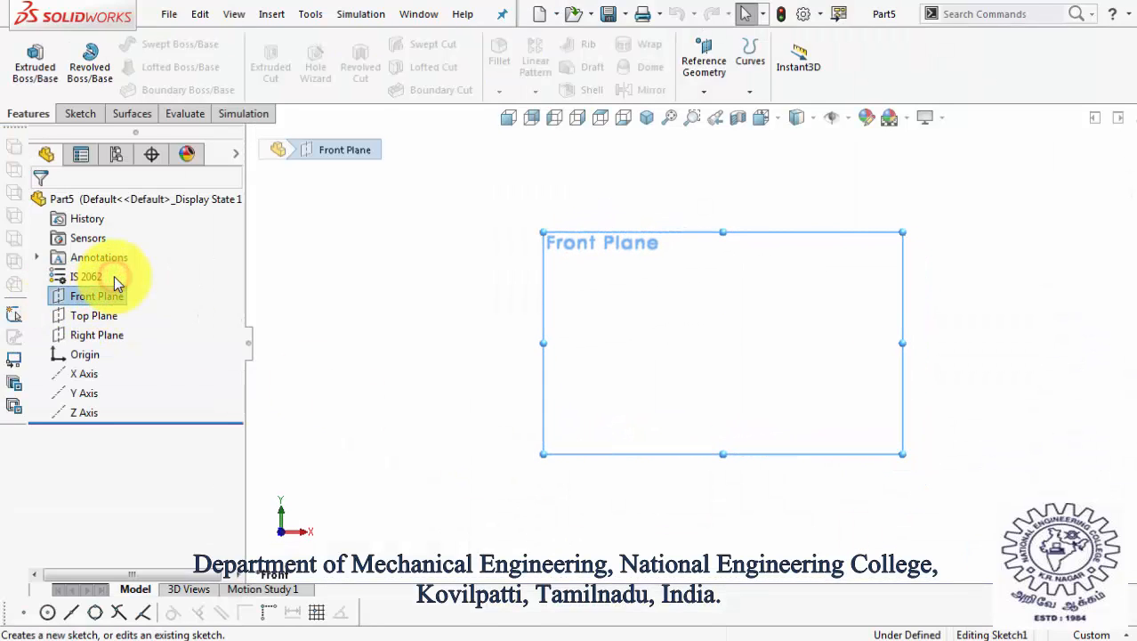
pyautogui.click(119, 67)
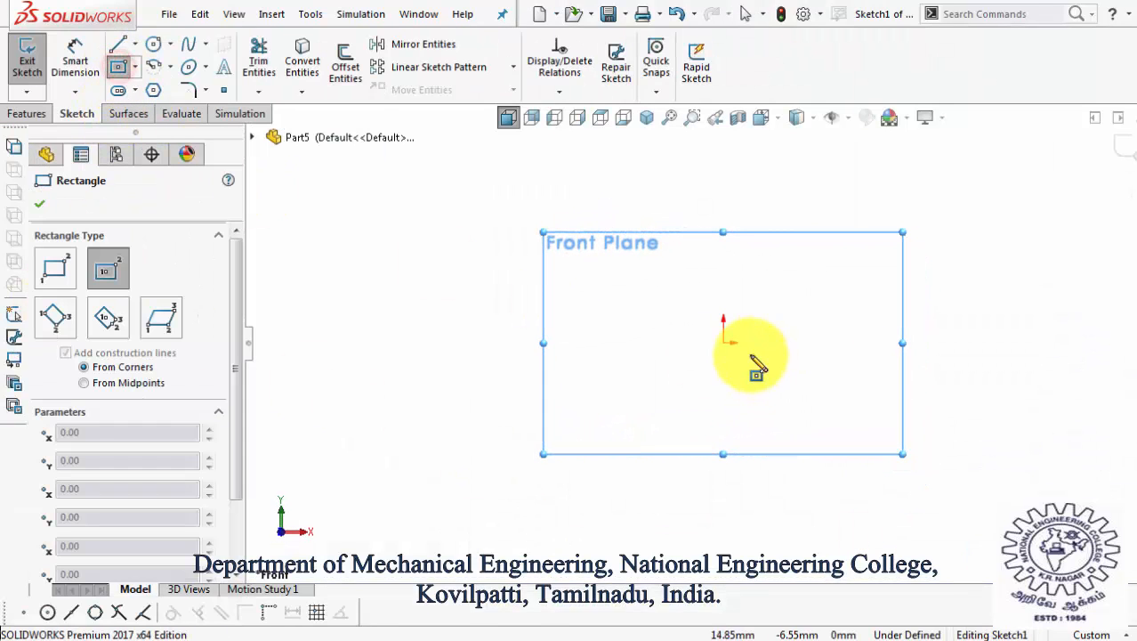
pyautogui.click(724, 343)
pyautogui.click(886, 402)
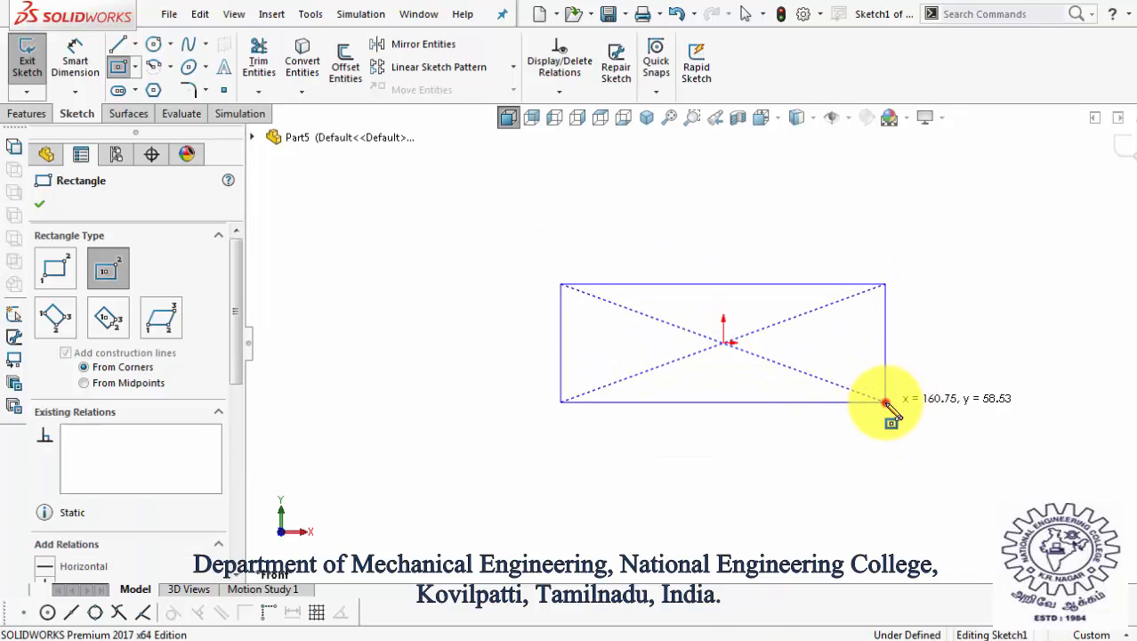
# - Dimension the rectangle to 50 mm high and 200 mm long
pyautogui.press('d')
pyautogui.click(561, 334)
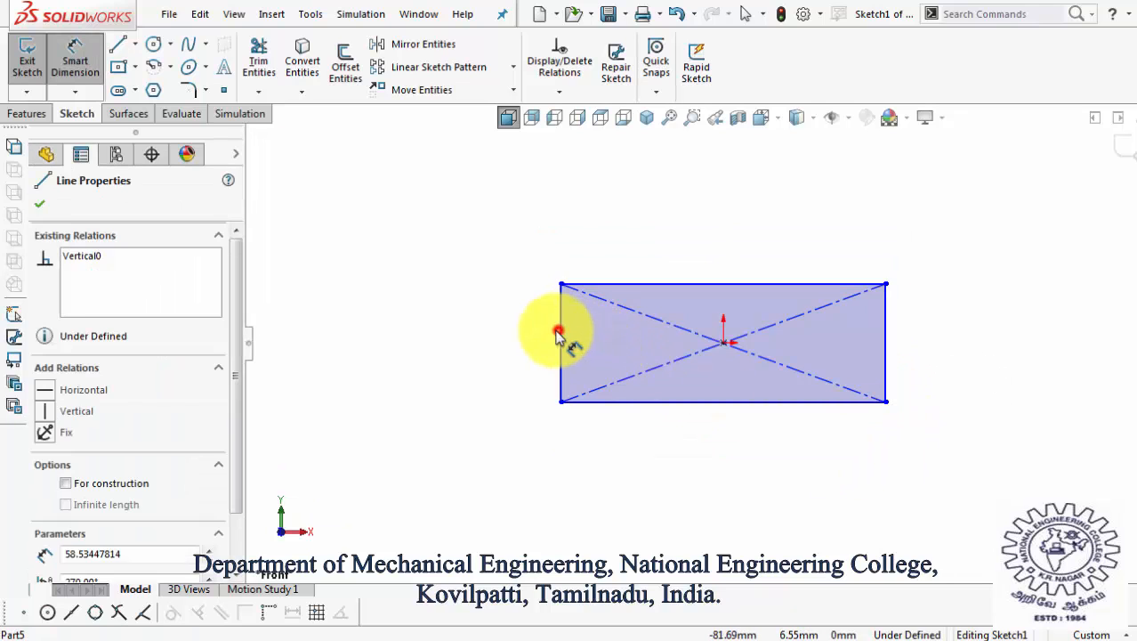
pyautogui.click(524, 332)
pyautogui.write('50')
pyautogui.press('Return')
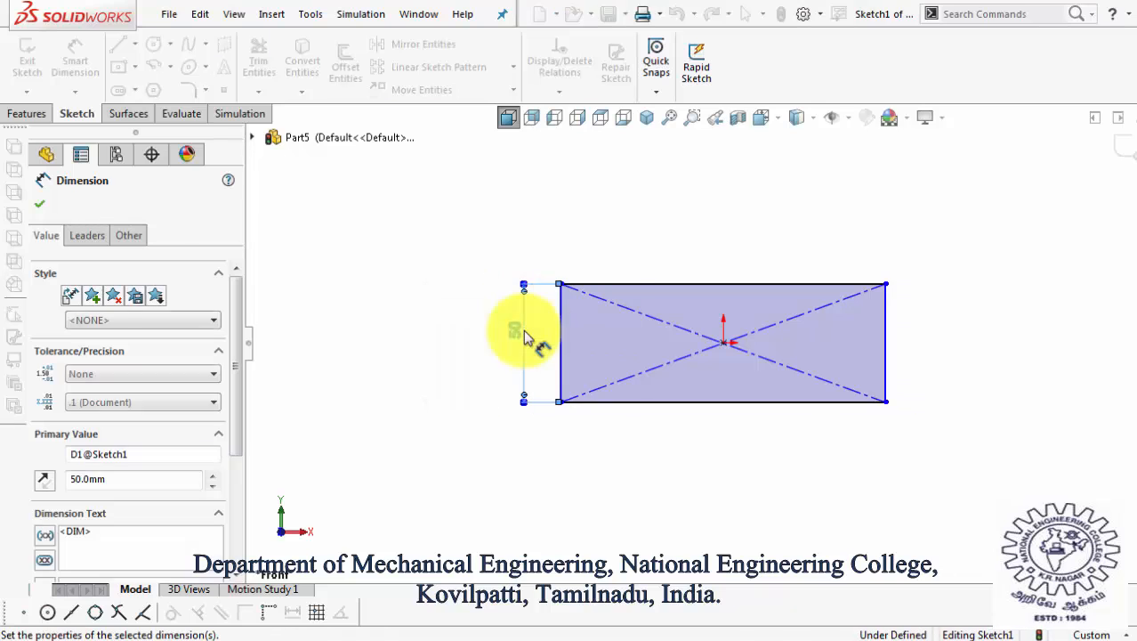
pyautogui.click(617, 291)
pyautogui.click(619, 249)
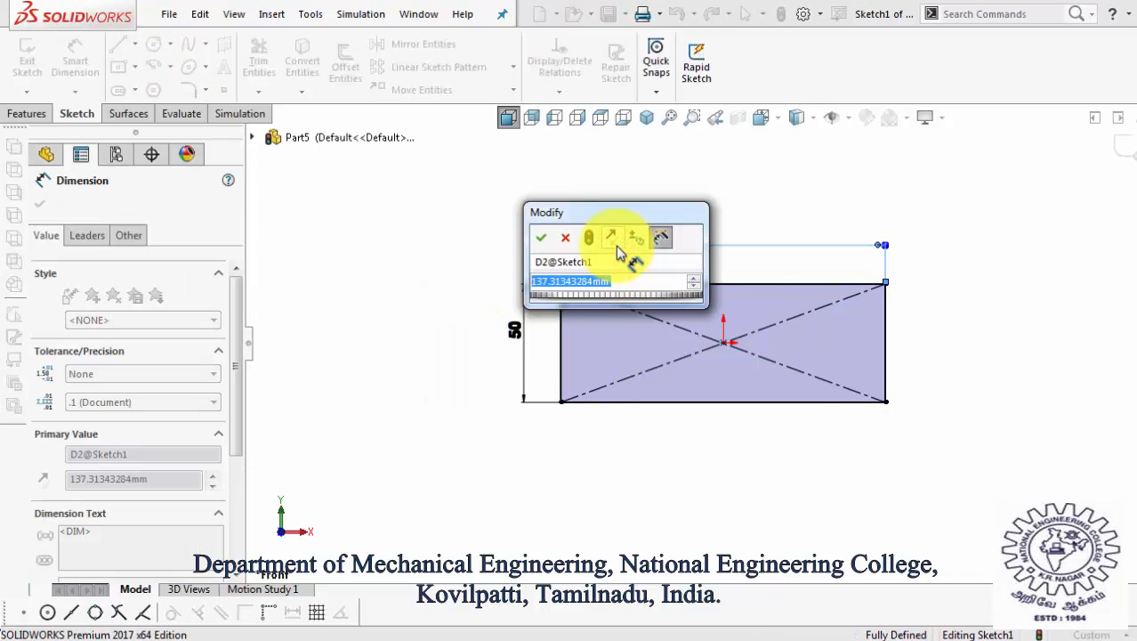
pyautogui.write('200')
pyautogui.press('Return')
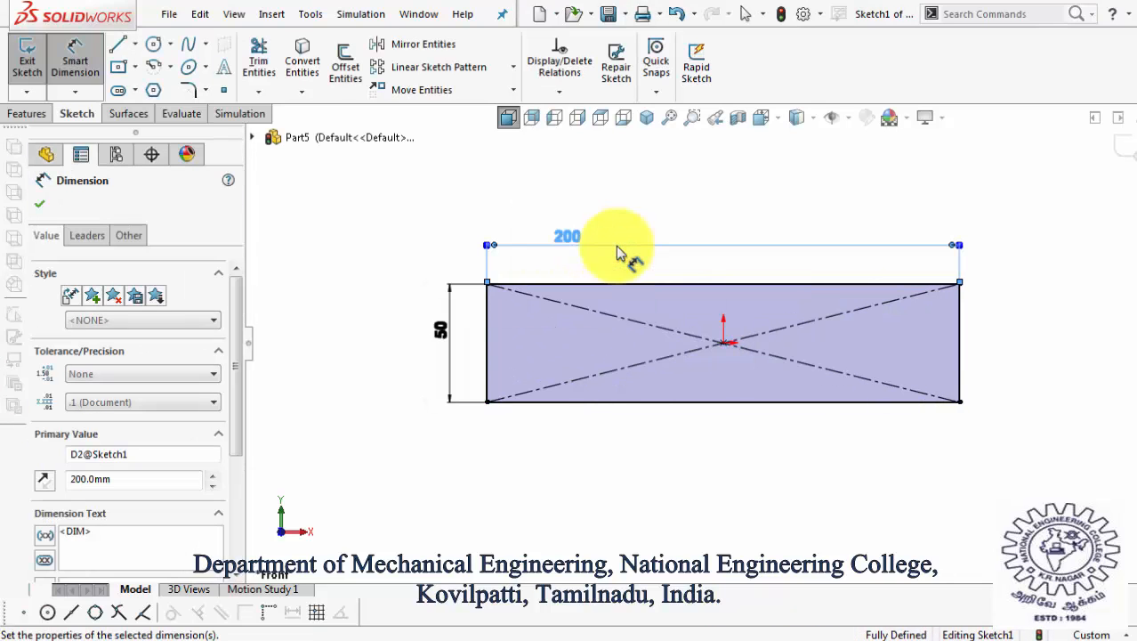
pyautogui.click(648, 440)
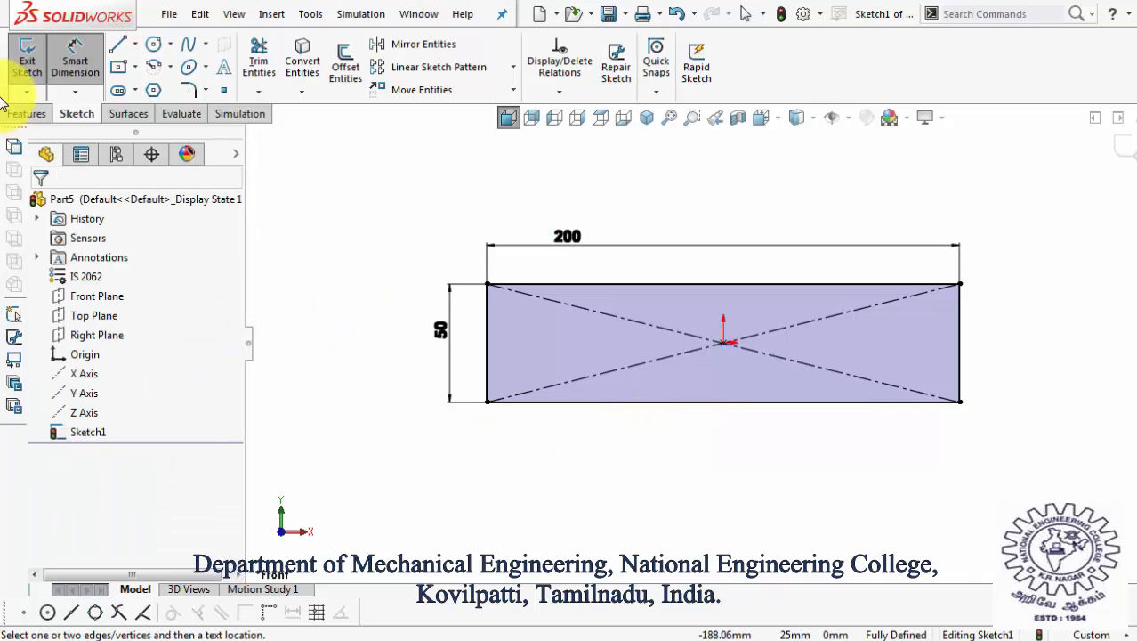
# - Extrude the rectangle as a 10 mm thick boss using the Mid Plane end condition
pyautogui.click(25, 113)
pyautogui.click(32, 62)
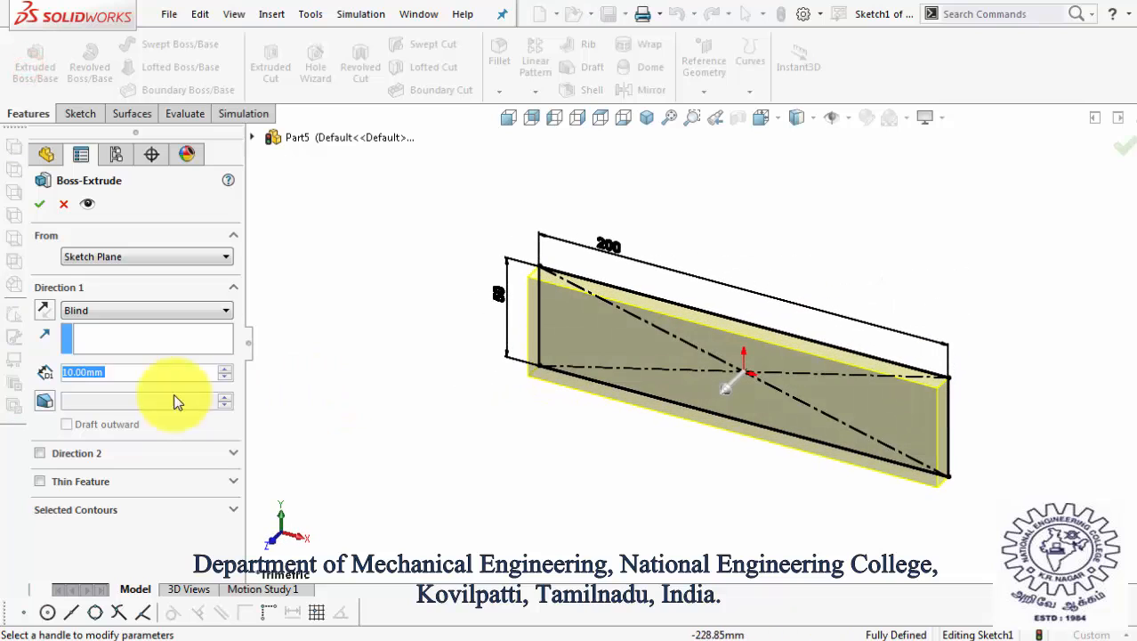
pyautogui.click(91, 312)
pyautogui.click(106, 379)
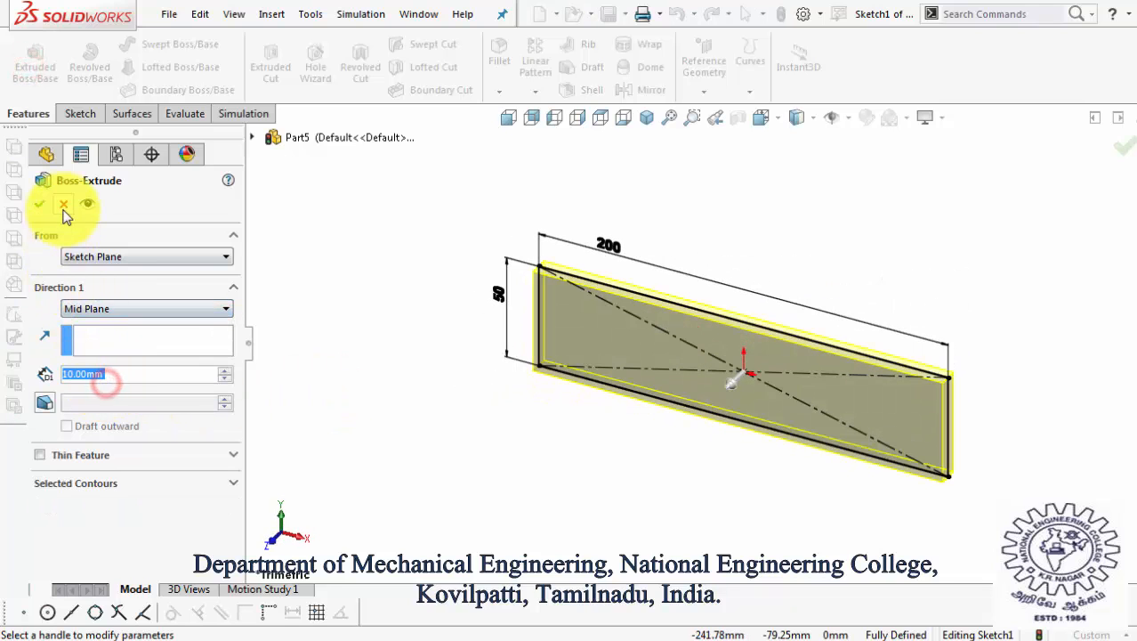
pyautogui.click(43, 205)
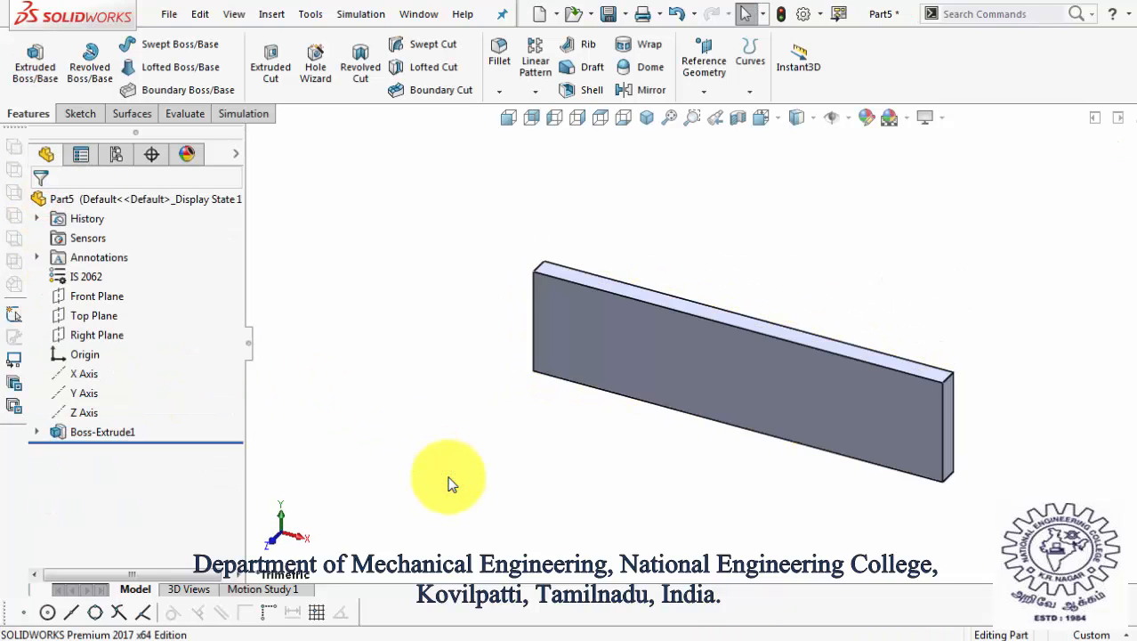
# - Sketch a center rectangle about 13 by 26 mm on the plate's front face, near its left end
pyautogui.hotkey('ctrl', '1')
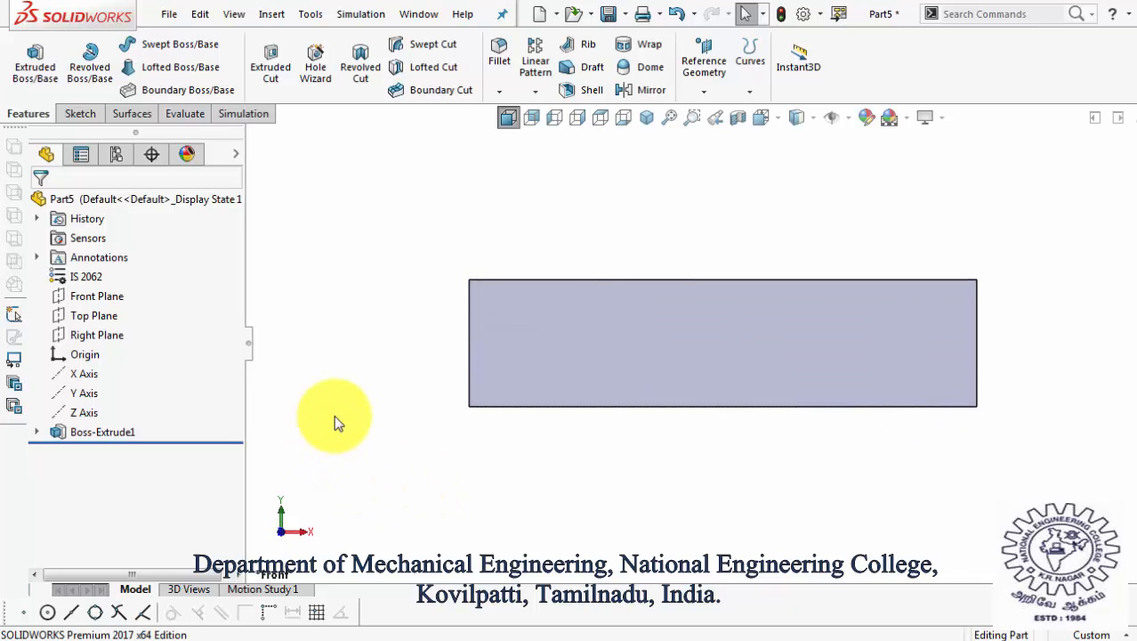
pyautogui.click(80, 115)
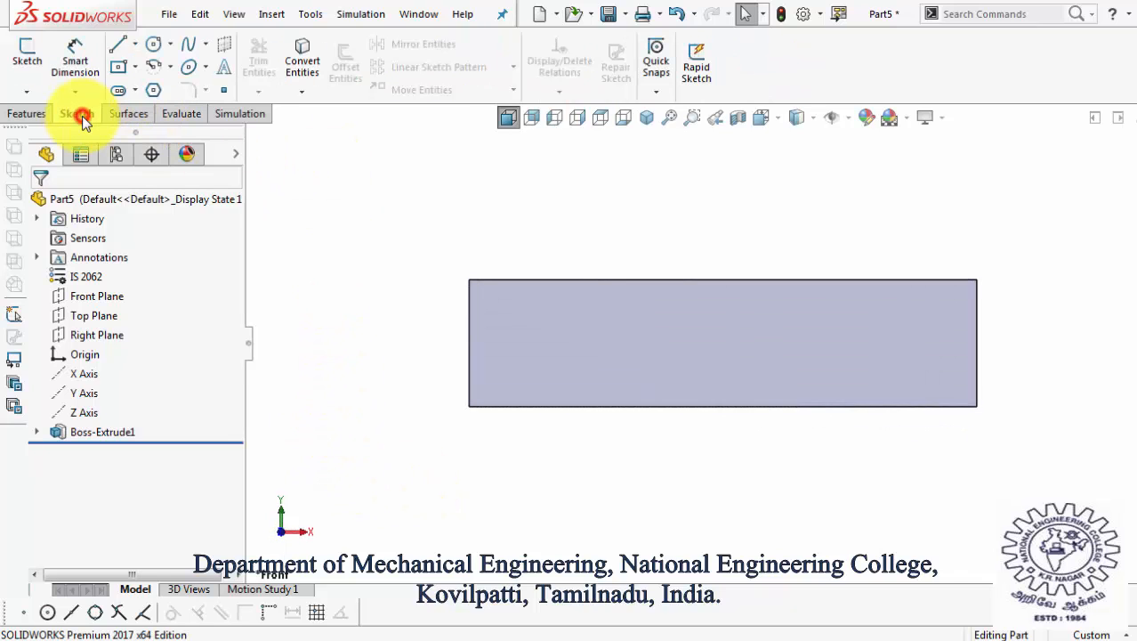
pyautogui.click(120, 65)
pyautogui.click(481, 369)
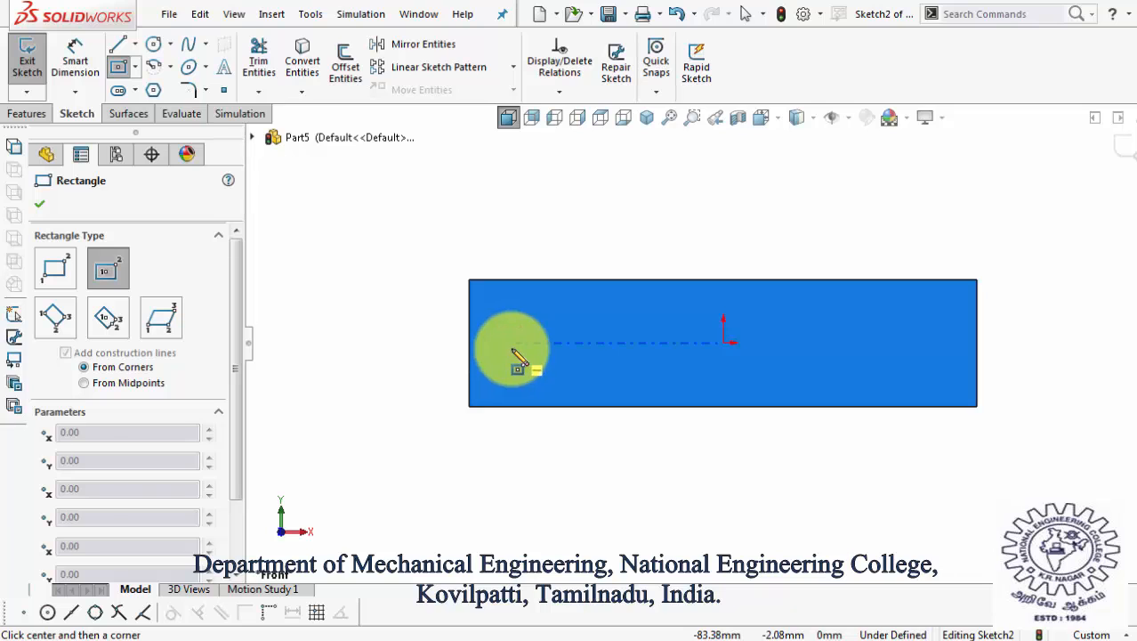
pyautogui.click(512, 344)
pyautogui.click(529, 375)
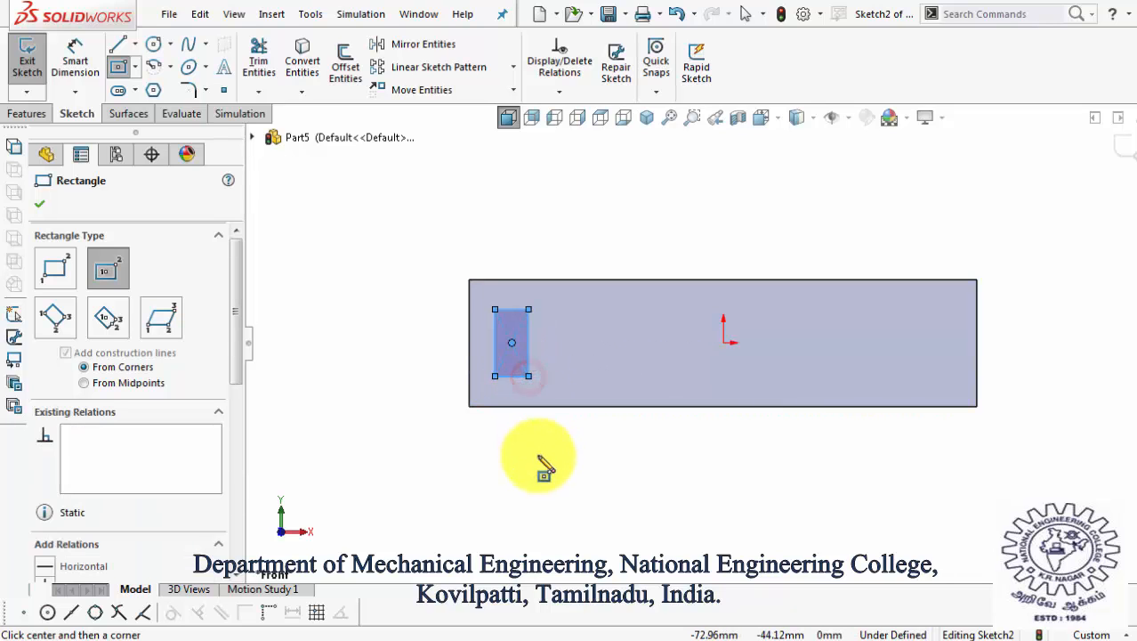
# - Dimension the small rectangle to 5 mm wide and 5 mm high
pyautogui.moveTo(539, 455); pyautogui.dragTo(534, 396, button='right')
pyautogui.click(509, 309)
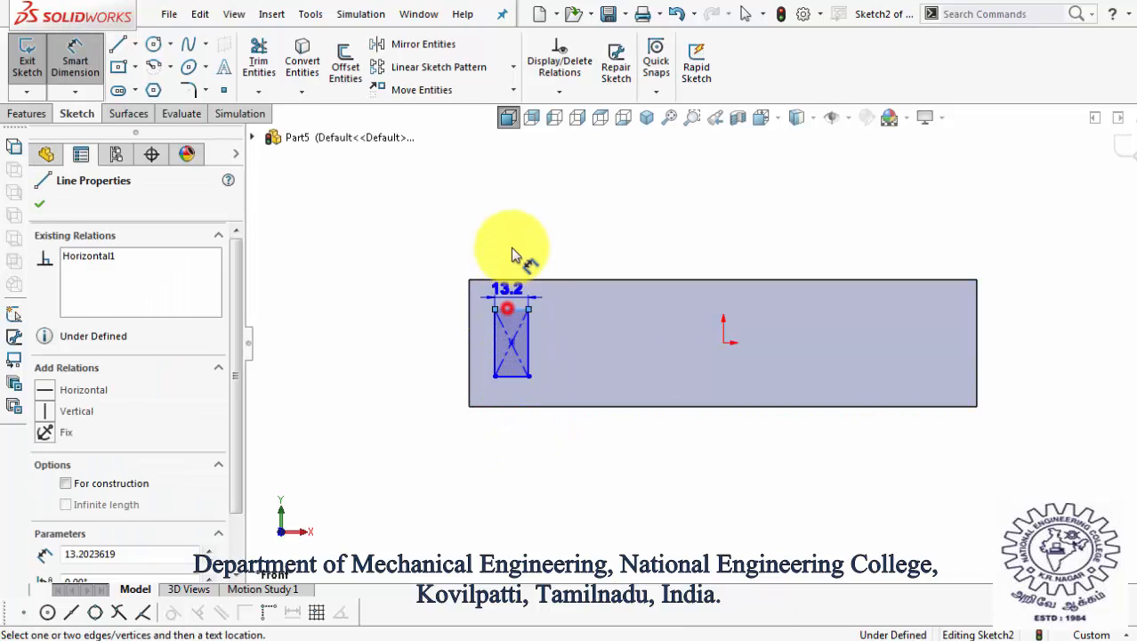
pyautogui.click(510, 248)
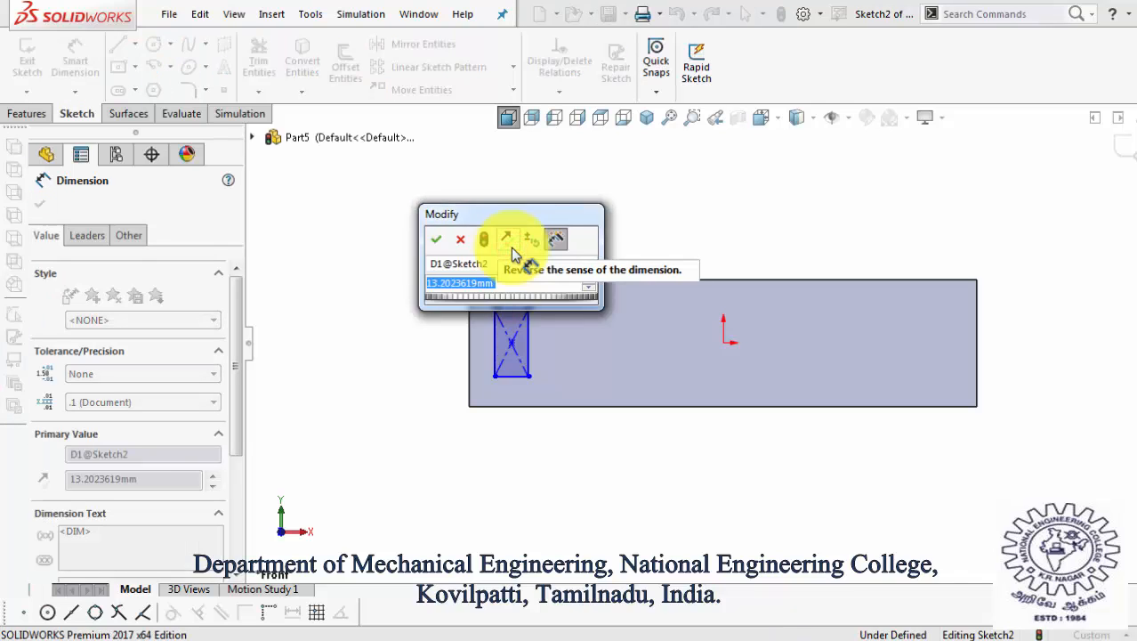
pyautogui.write('5')
pyautogui.press('Return')
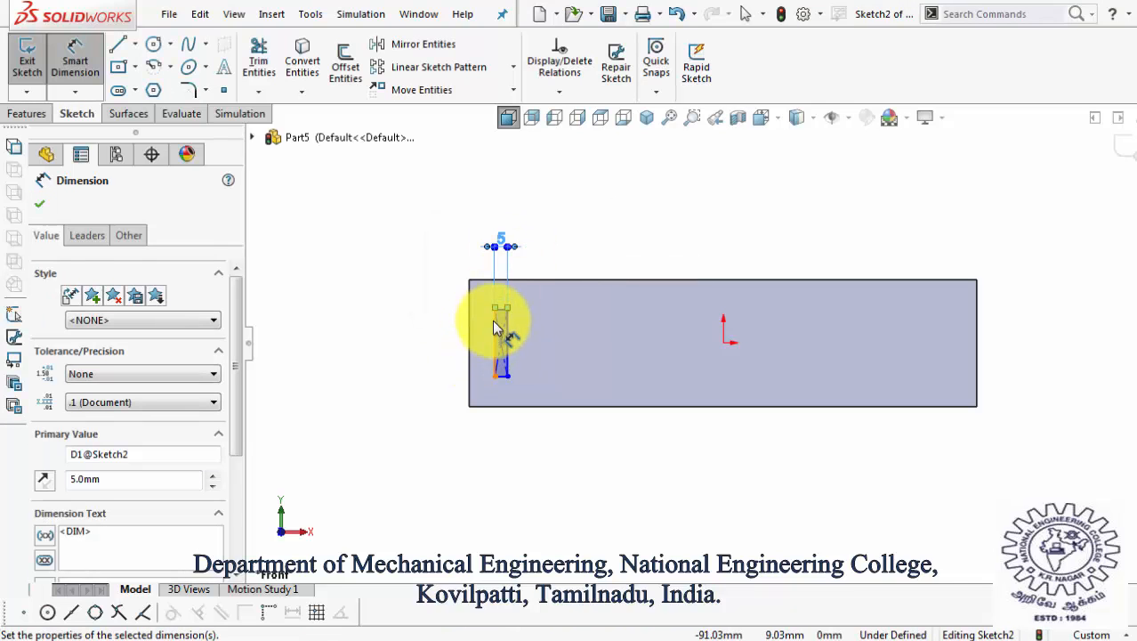
pyautogui.click(496, 329)
pyautogui.click(499, 331)
pyautogui.write('5')
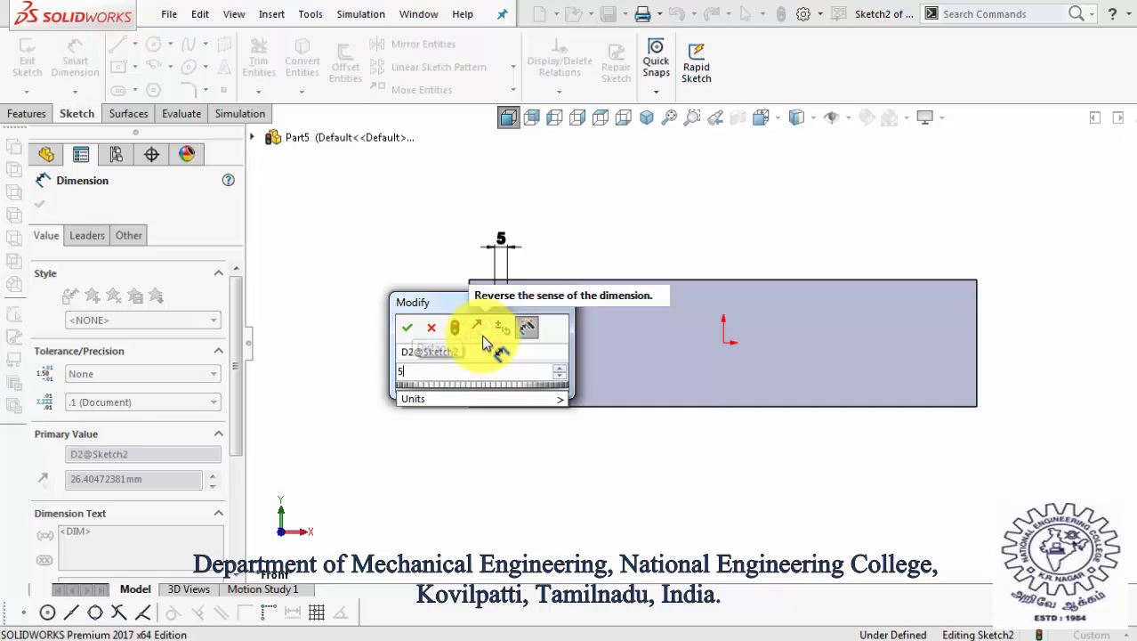
pyautogui.press('Return')
pyautogui.click(509, 467)
# - Dimension the small square's centre point 10 mm from the plate's left edge
pyautogui.scroll(-2, 500, 332)
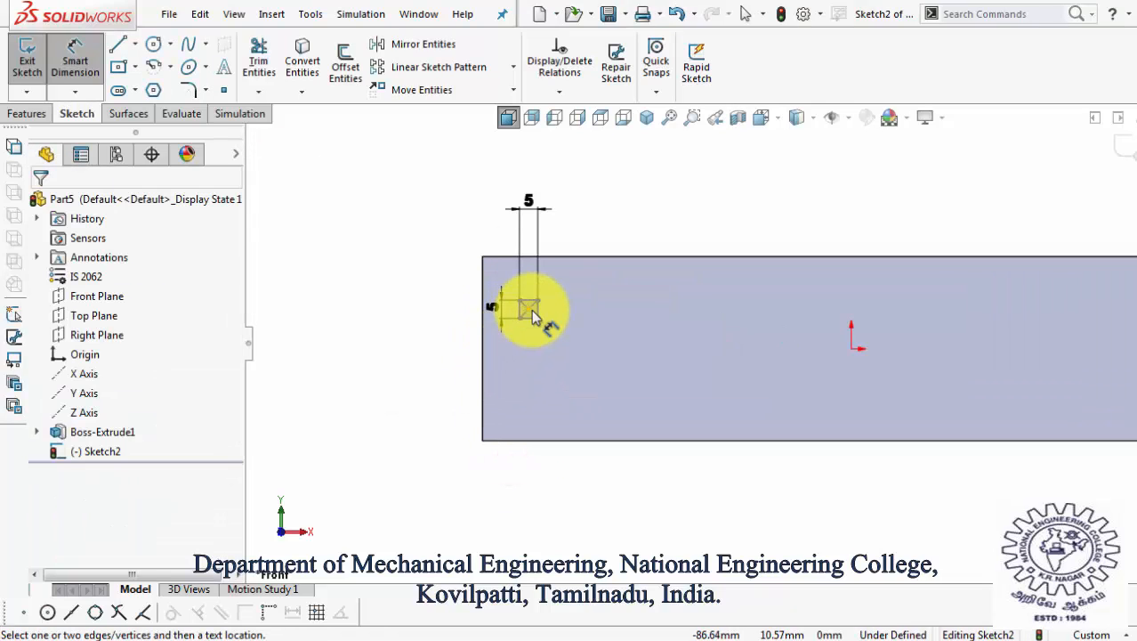
pyautogui.click(531, 309)
pyautogui.click(482, 356)
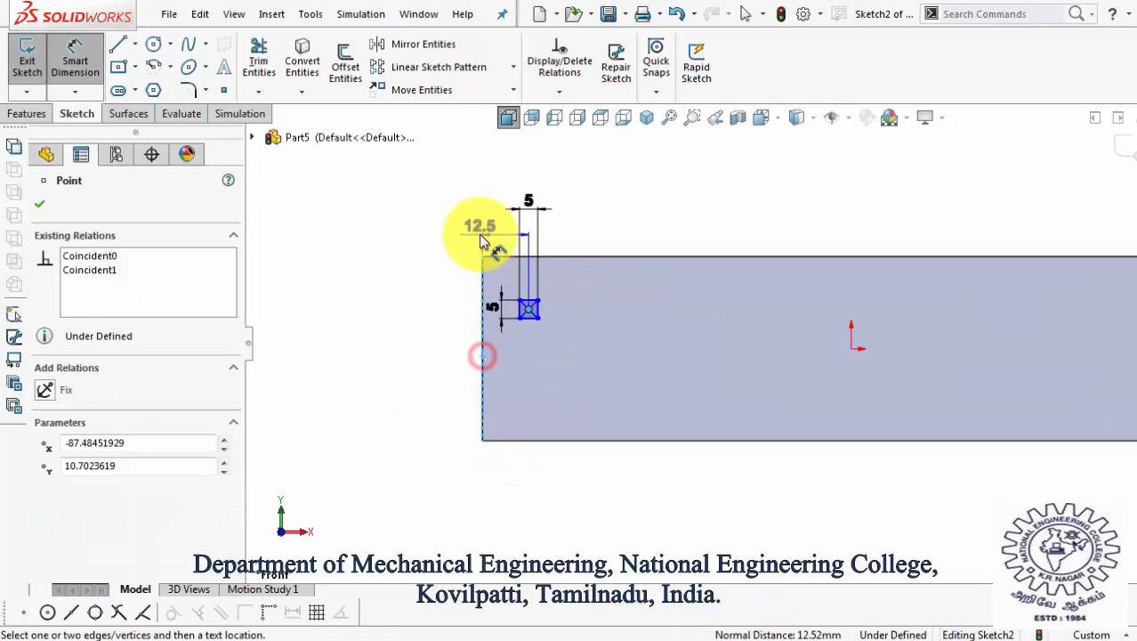
pyautogui.click(480, 242)
pyautogui.write('10')
pyautogui.press('Return')
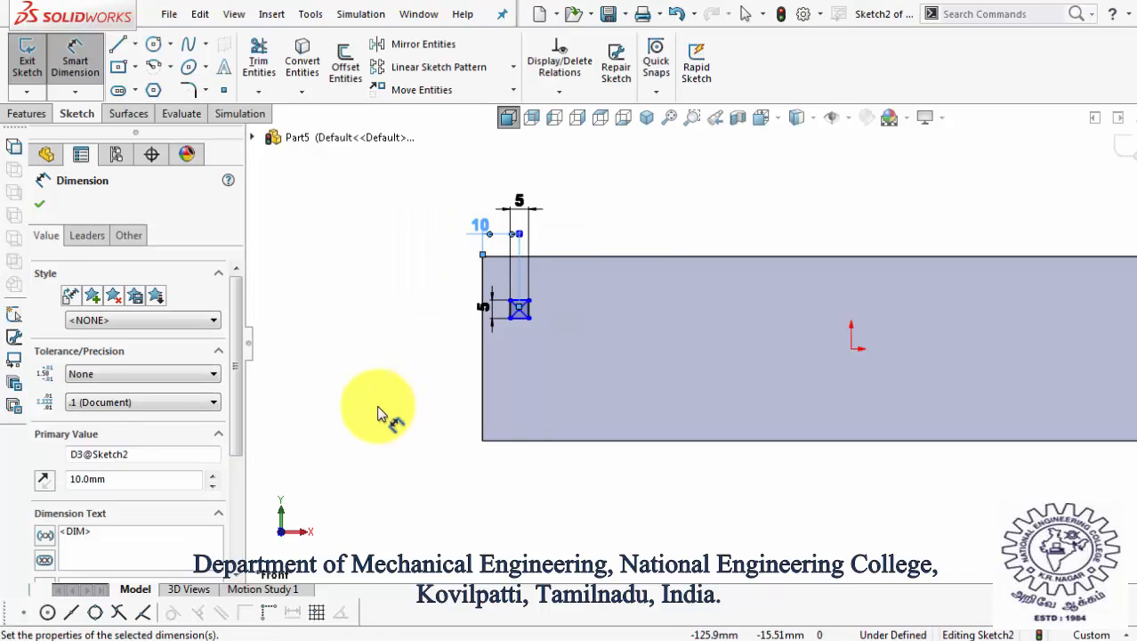
pyautogui.click(379, 411)
pyautogui.press('Escape')
# - Add a Horizontal relation between the small square's centre point and the origin
pyautogui.click(521, 306)
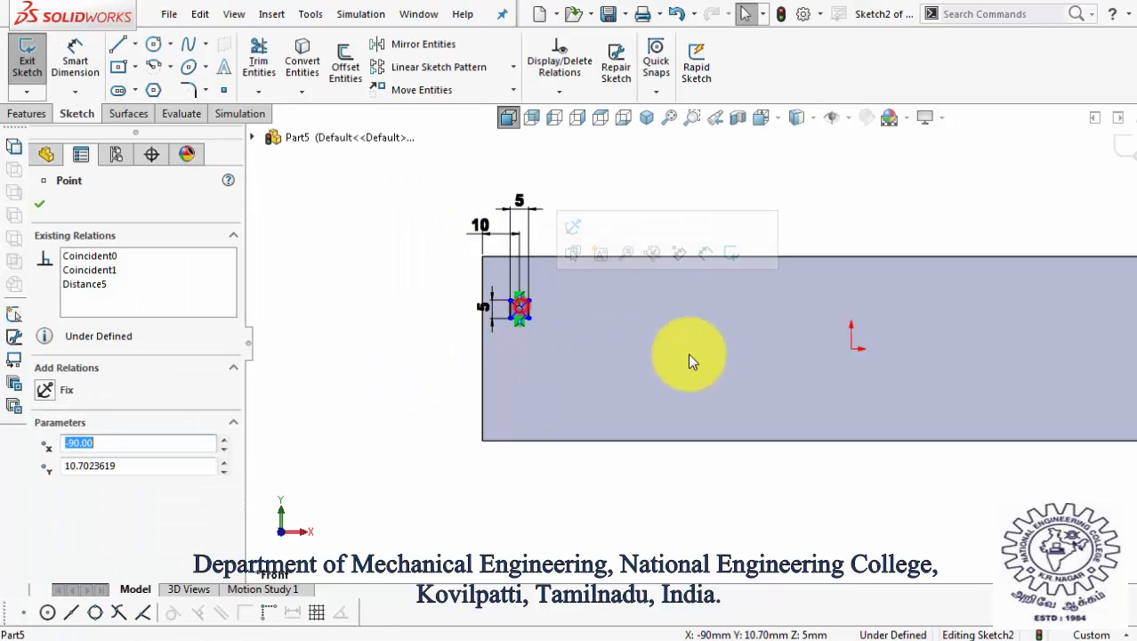
pyautogui.keyDown('ctrl'); pyautogui.click(851, 348); pyautogui.keyUp('ctrl')
pyautogui.click(96, 388)
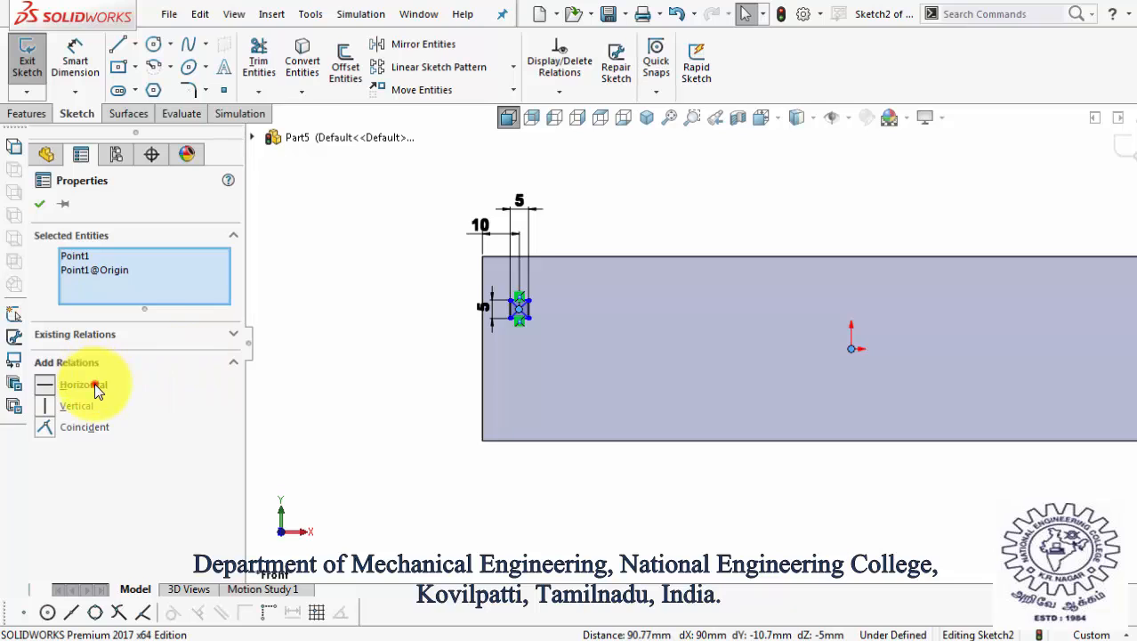
pyautogui.click(635, 492)
# - Cut the small square through the plate with a Blind extruded cut of 10 mm
pyautogui.scroll(2, 986, 470)
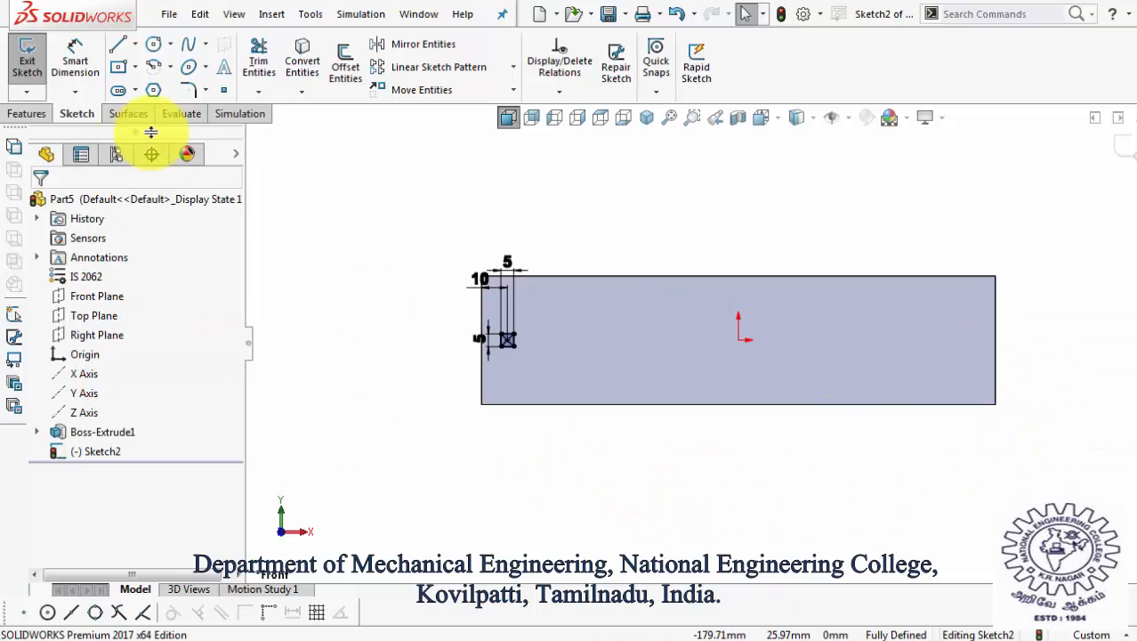
pyautogui.click(27, 113)
pyautogui.click(273, 80)
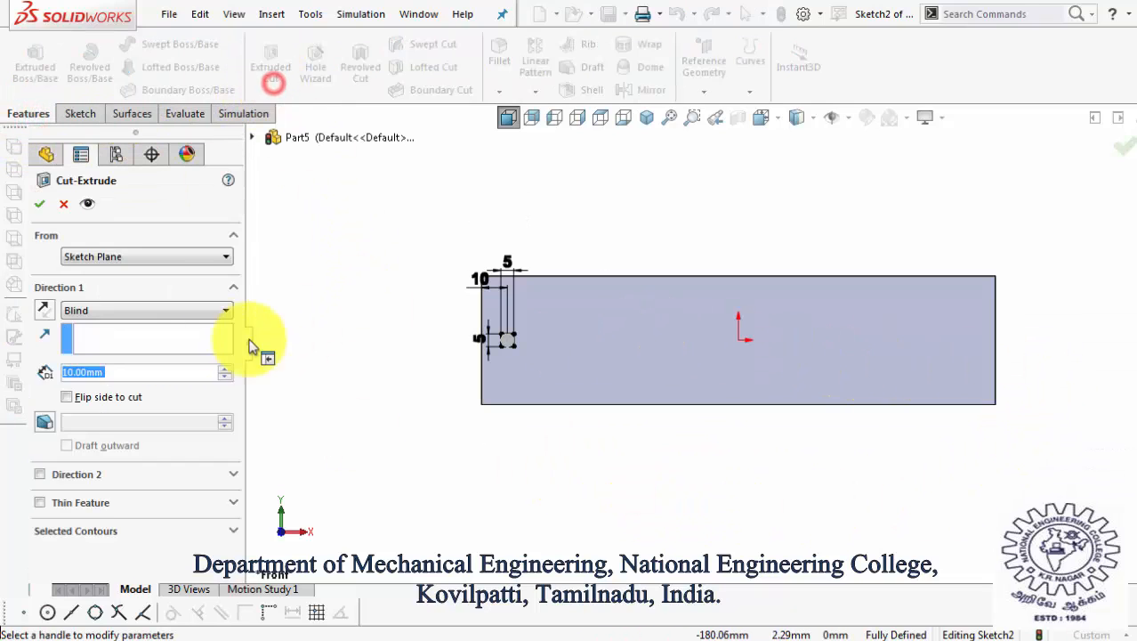
pyautogui.click(40, 203)
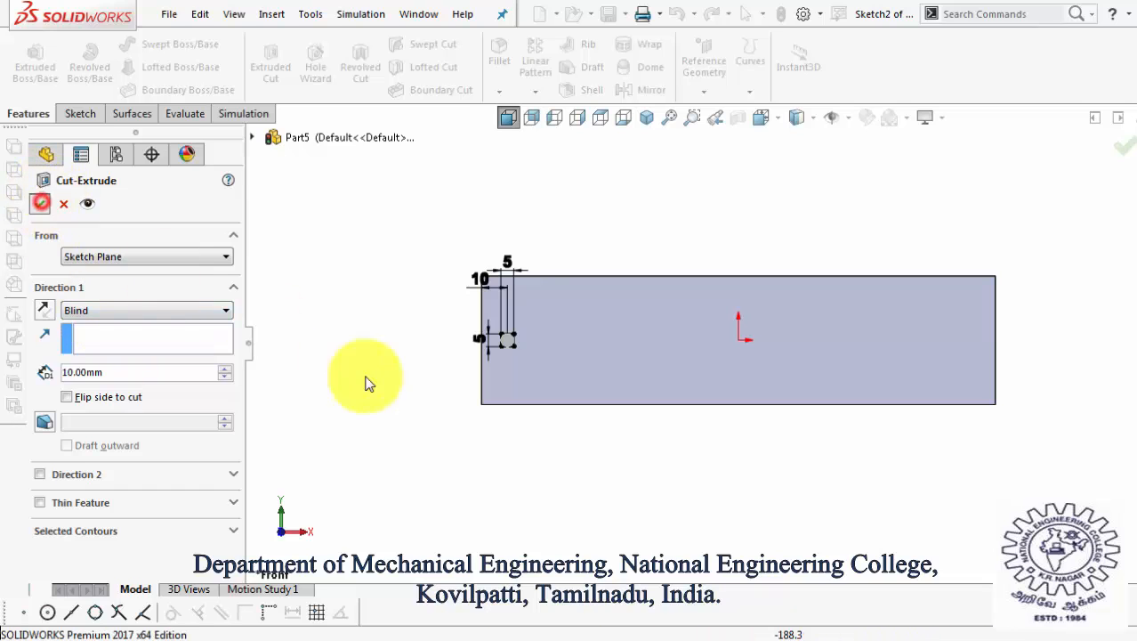
pyautogui.click(435, 459)
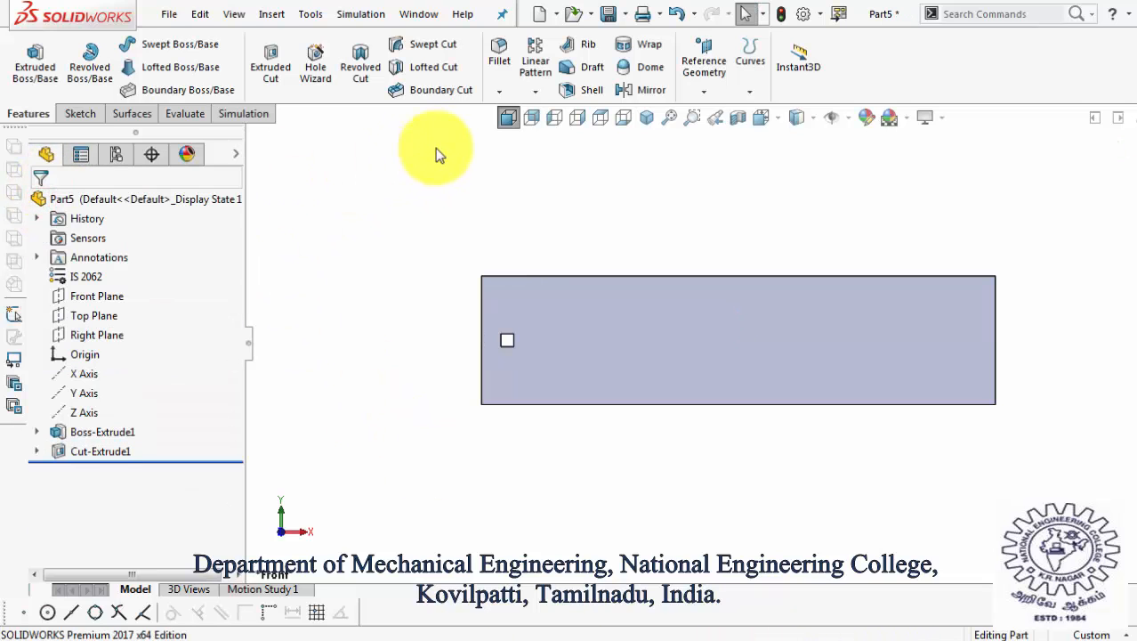
# - Create a linear pattern of the square cut along the plate's top edge with 5 instances spaced 20 mm apart
pyautogui.click(541, 92)
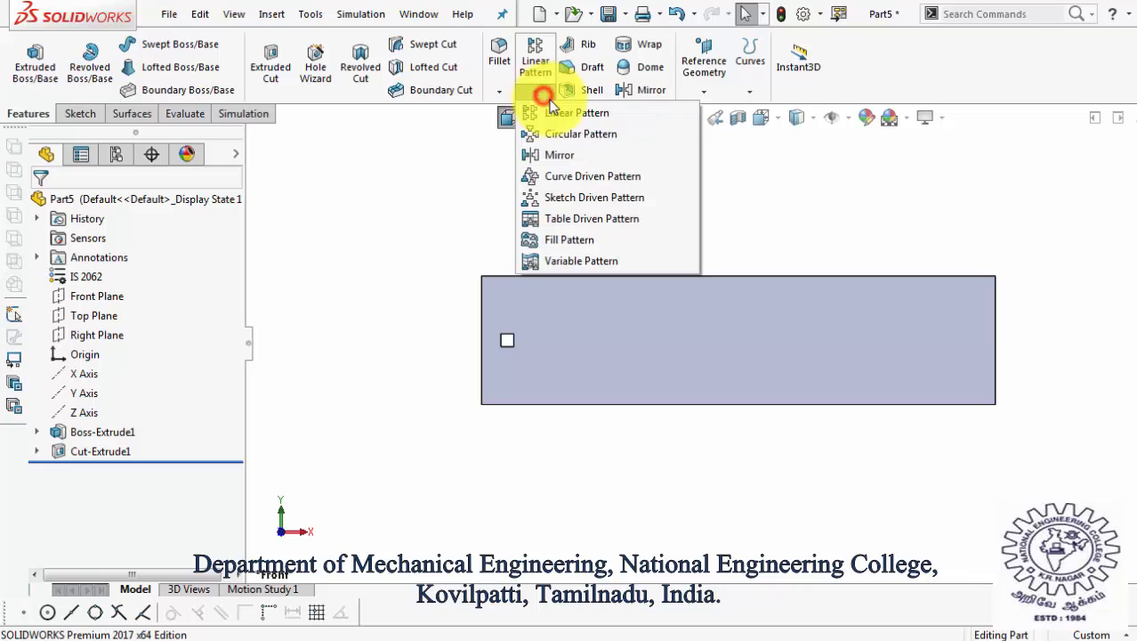
pyautogui.click(598, 118)
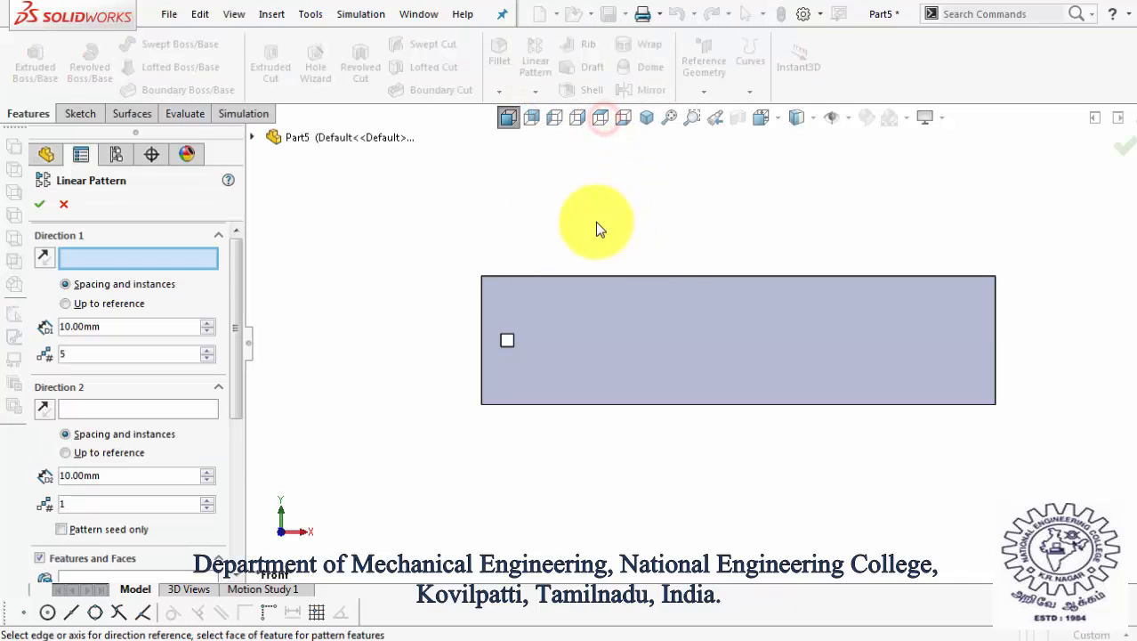
pyautogui.click(572, 275)
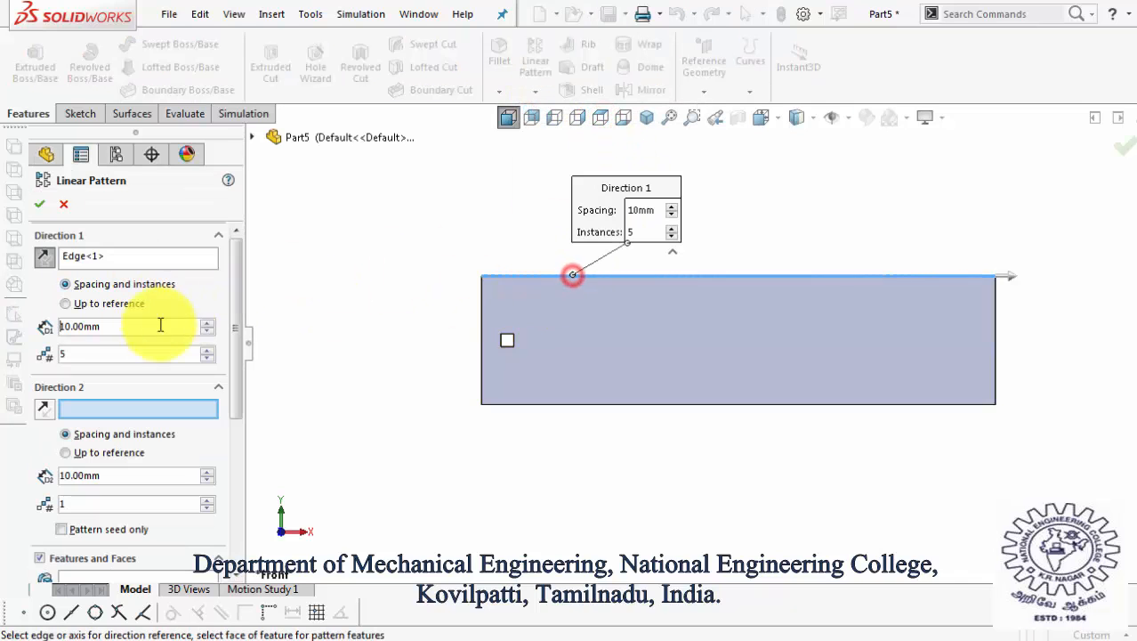
pyautogui.doubleClick(114, 327)
pyautogui.write('20')
pyautogui.press('Return')
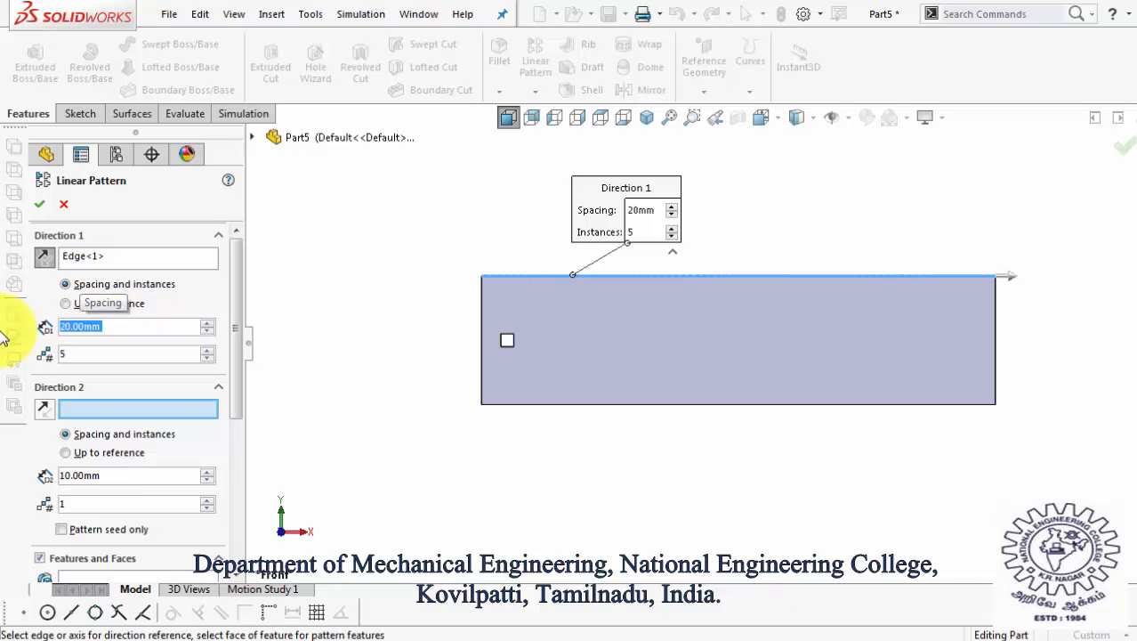
pyautogui.click(234, 401)
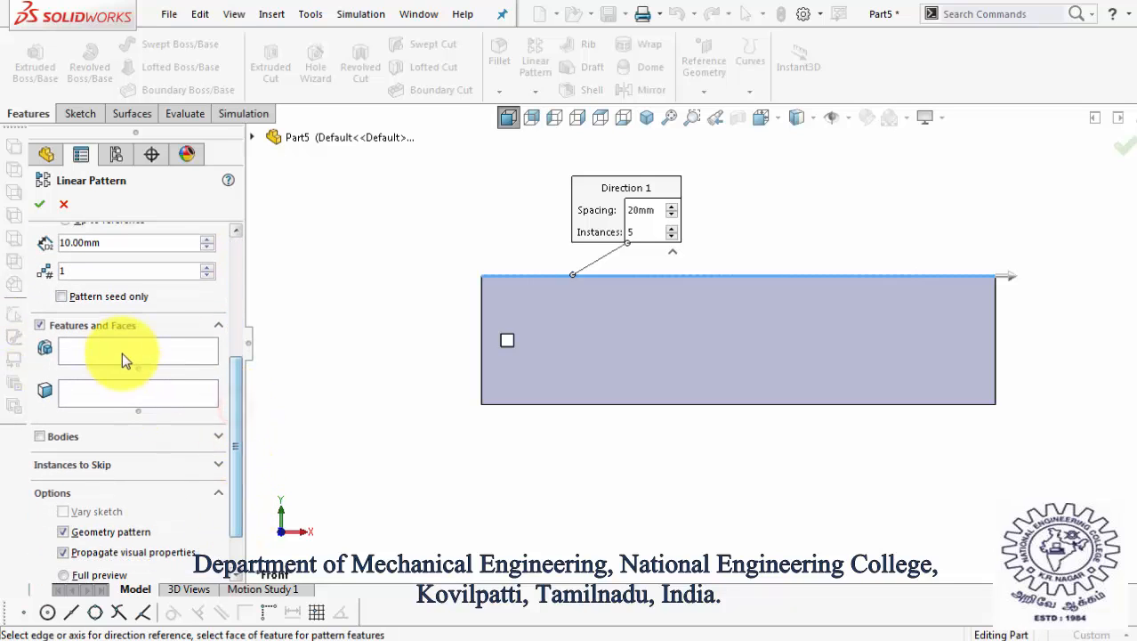
pyautogui.click(124, 349)
pyautogui.click(264, 142)
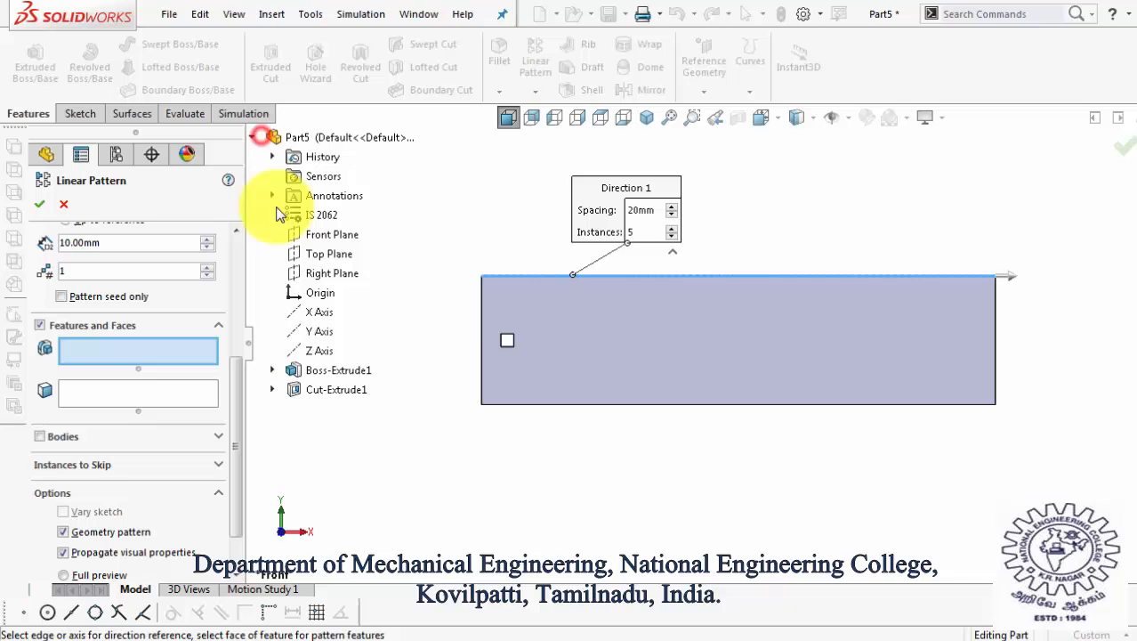
pyautogui.click(335, 390)
pyautogui.click(39, 208)
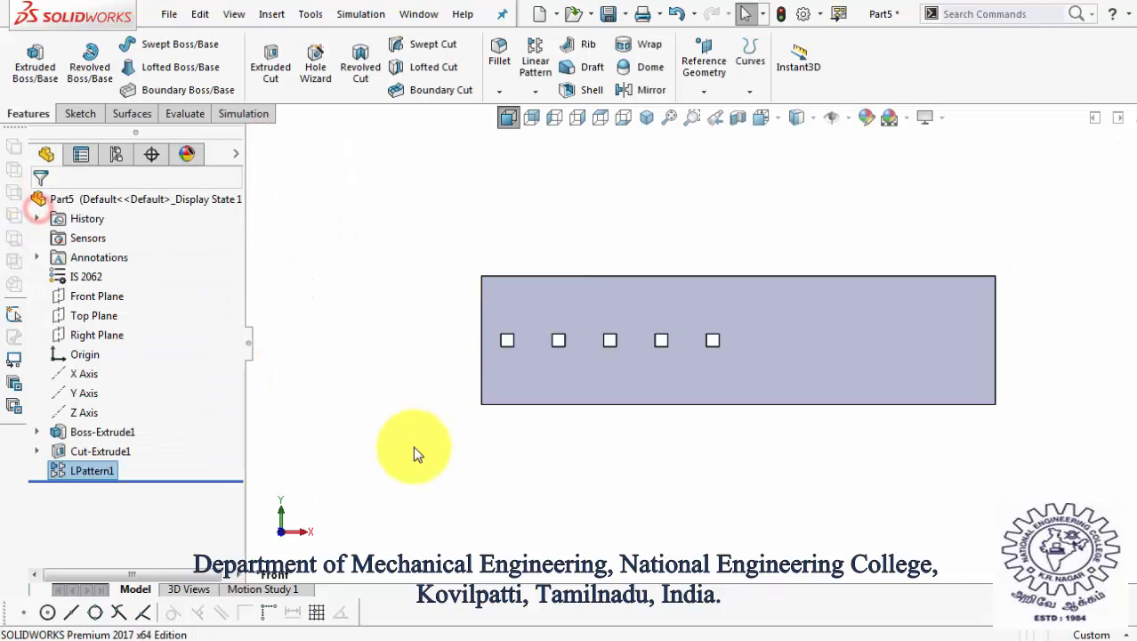
# - Open the linear pattern of the square cut for editing
pyautogui.rightClick(99, 470)
pyautogui.click(113, 283)
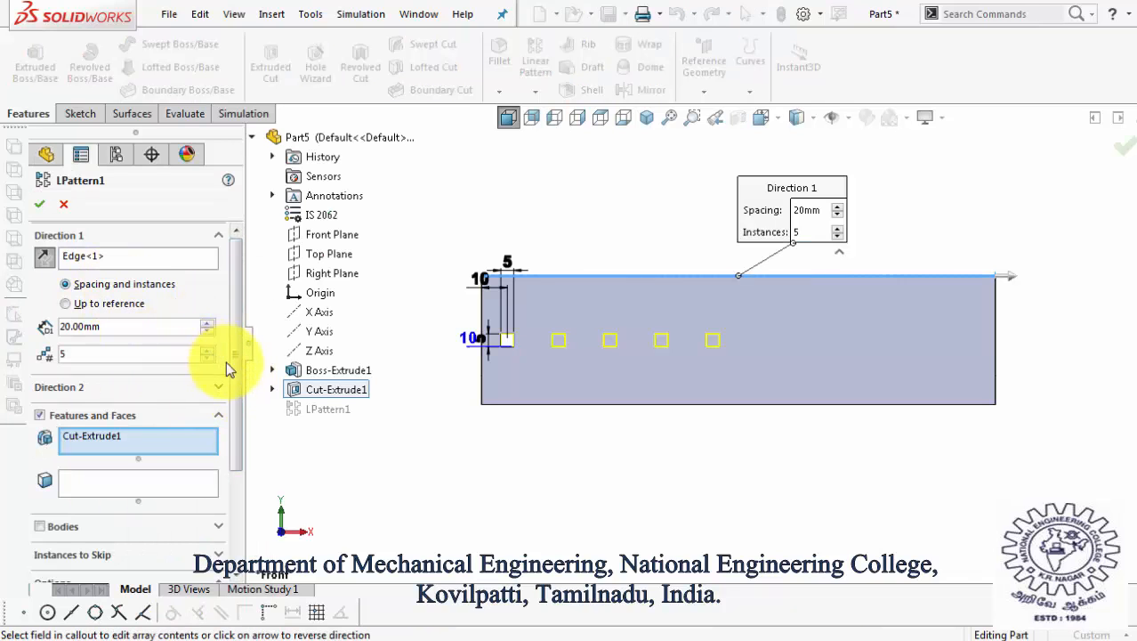
# - Try skipping the second and third instances of the square-cut pattern, and restore both instances
pyautogui.moveTo(238, 374); pyautogui.dragTo(236, 457)
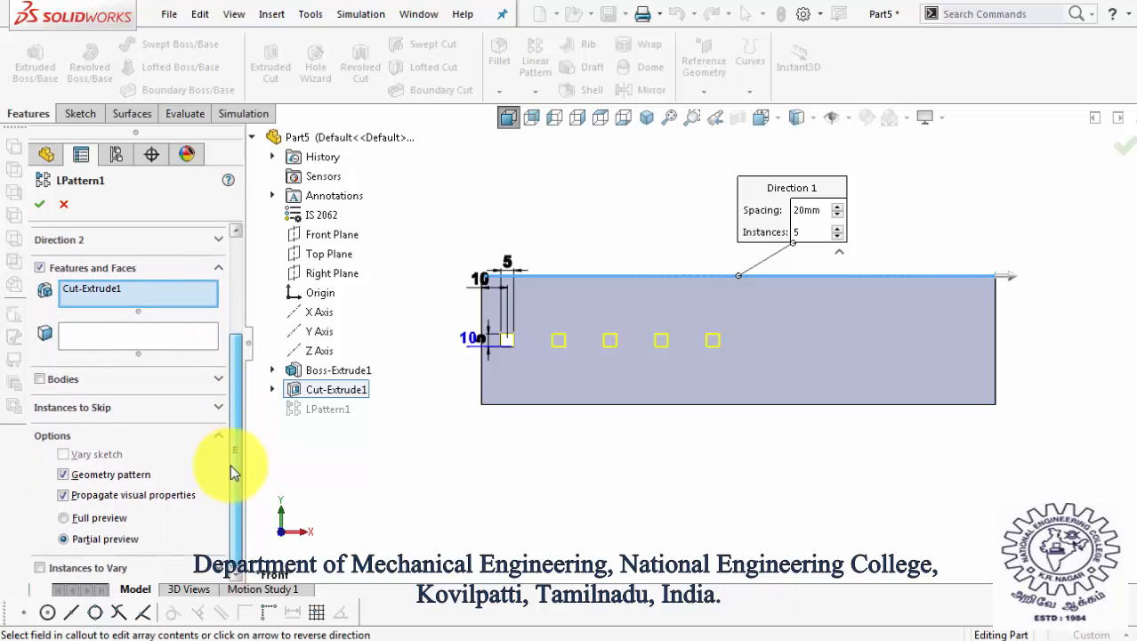
pyautogui.click(148, 410)
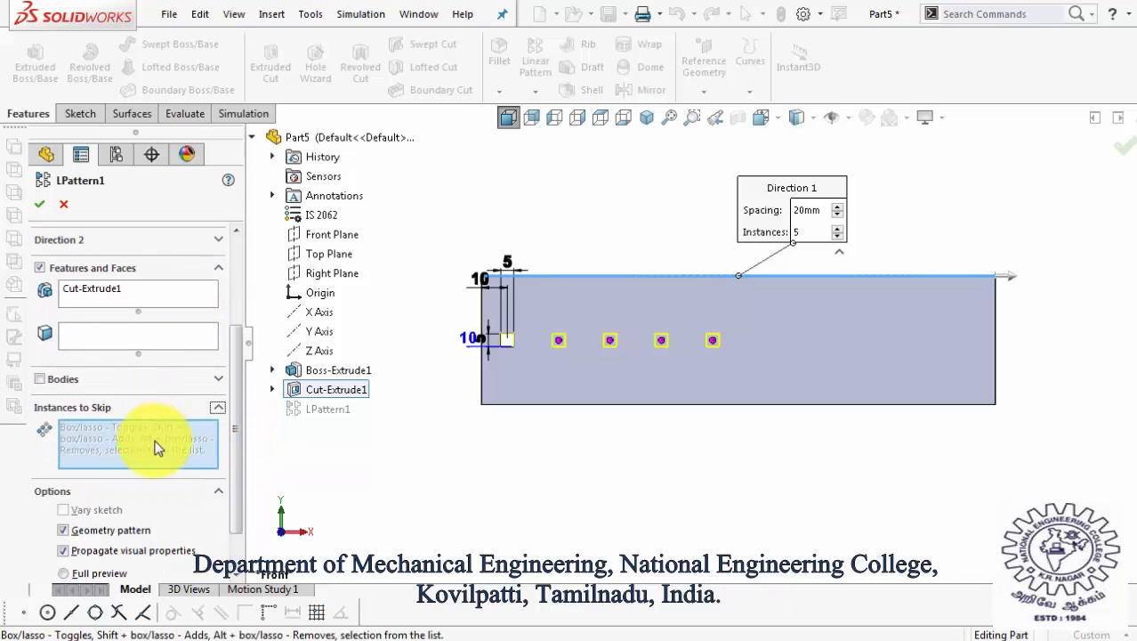
pyautogui.click(558, 340)
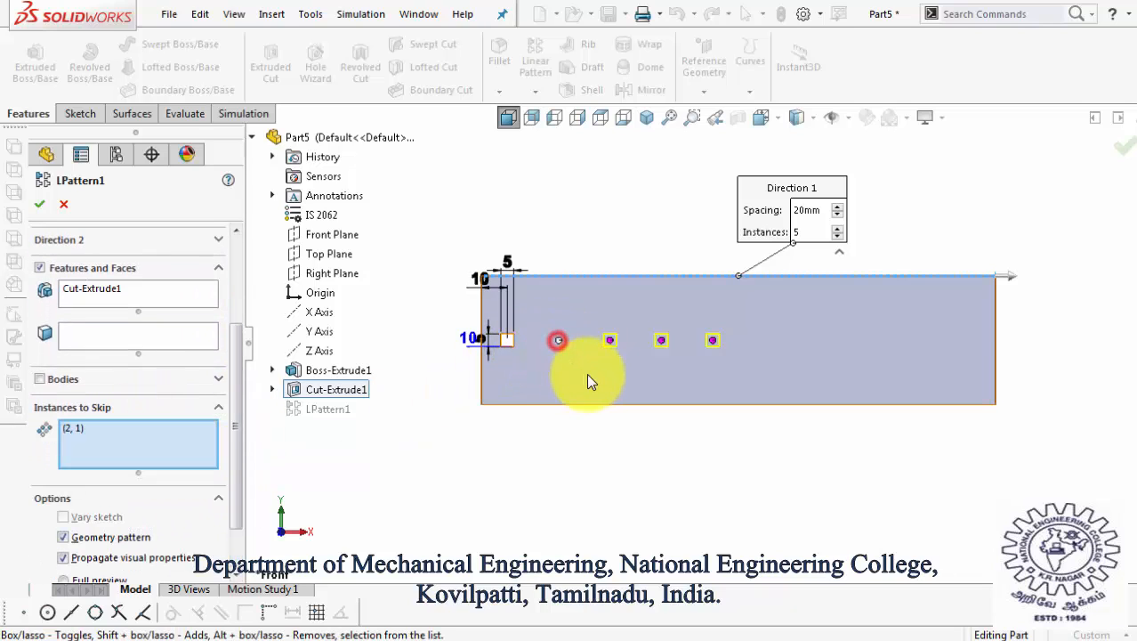
pyautogui.click(610, 340)
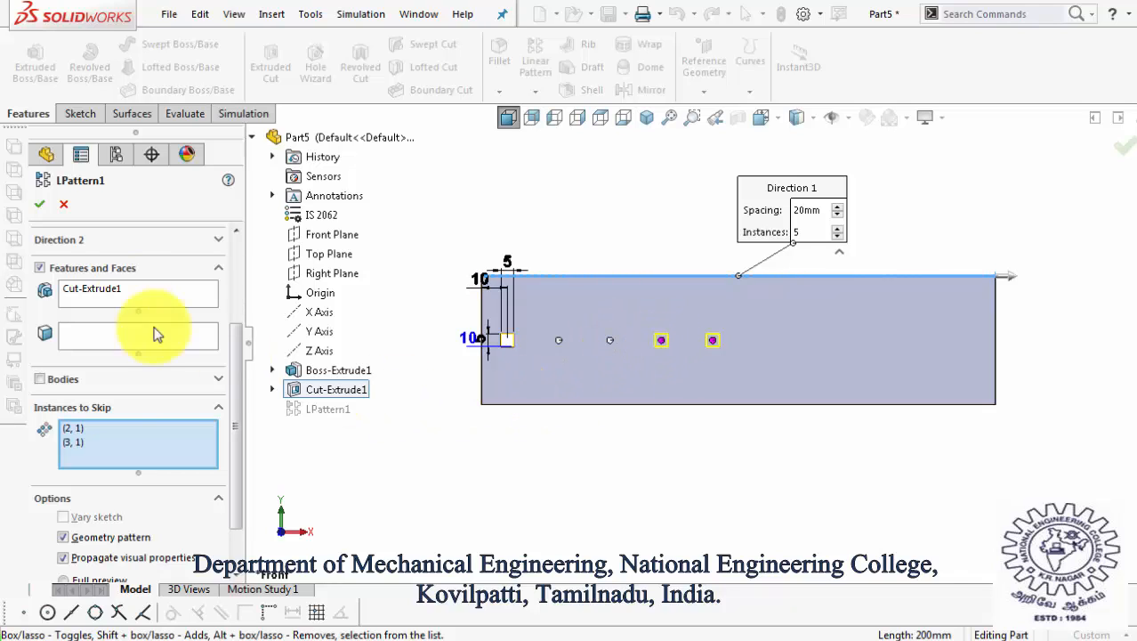
pyautogui.click(105, 442)
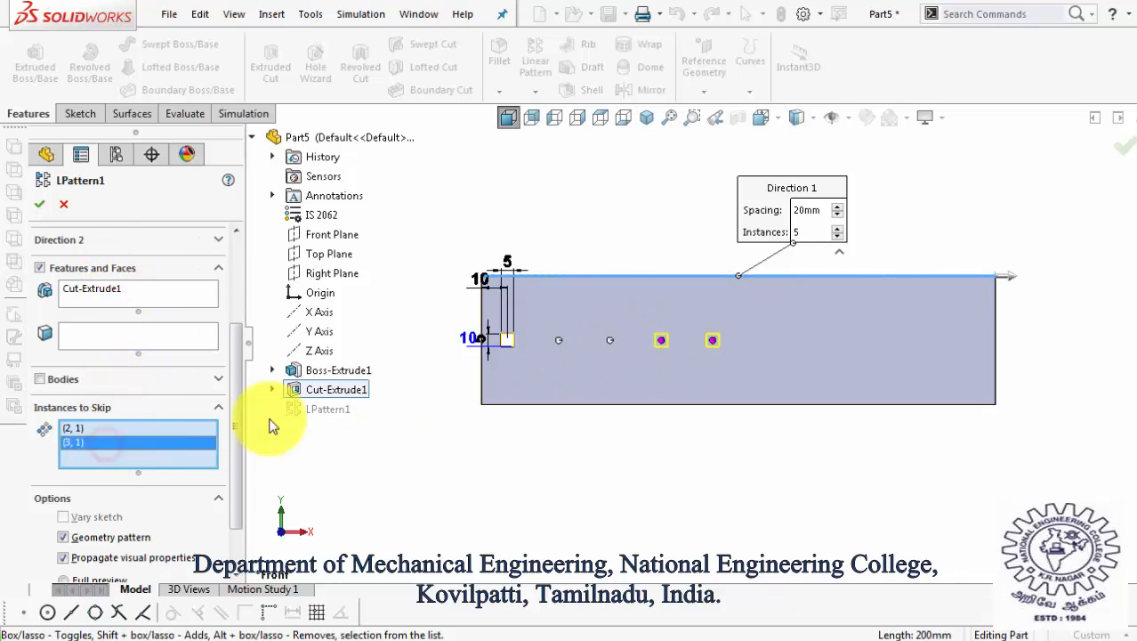
pyautogui.click(561, 346)
pyautogui.click(610, 340)
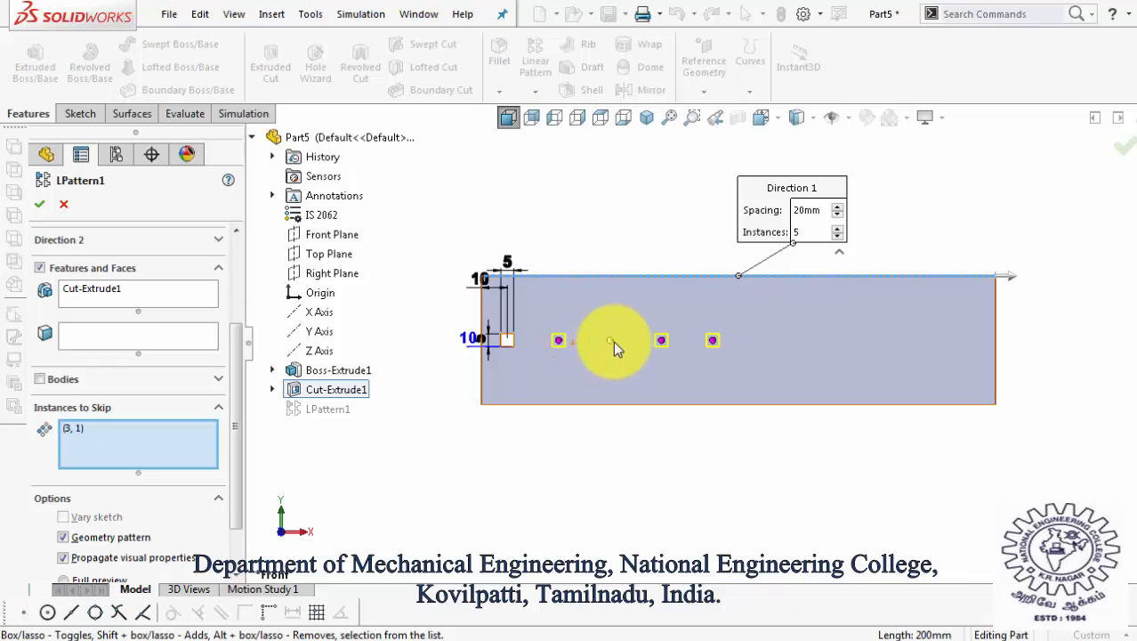
# - Enable Instances to Vary for the pattern and set the Direction 1 spacing increment to 5 mm
pyautogui.moveTo(234, 408); pyautogui.dragTo(238, 472)
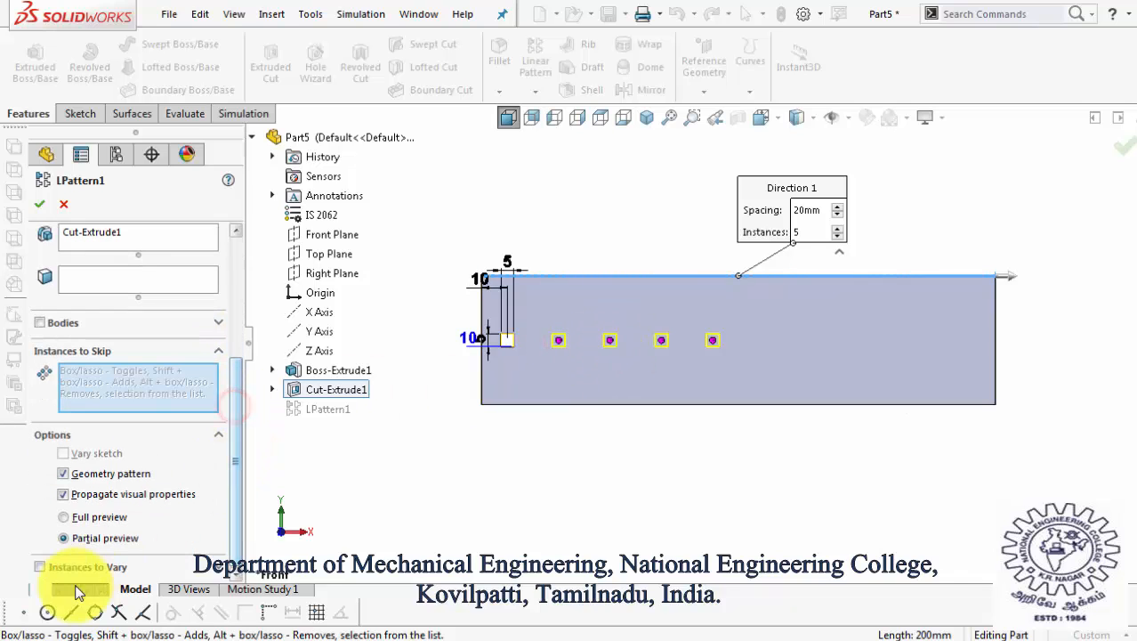
pyautogui.click(39, 564)
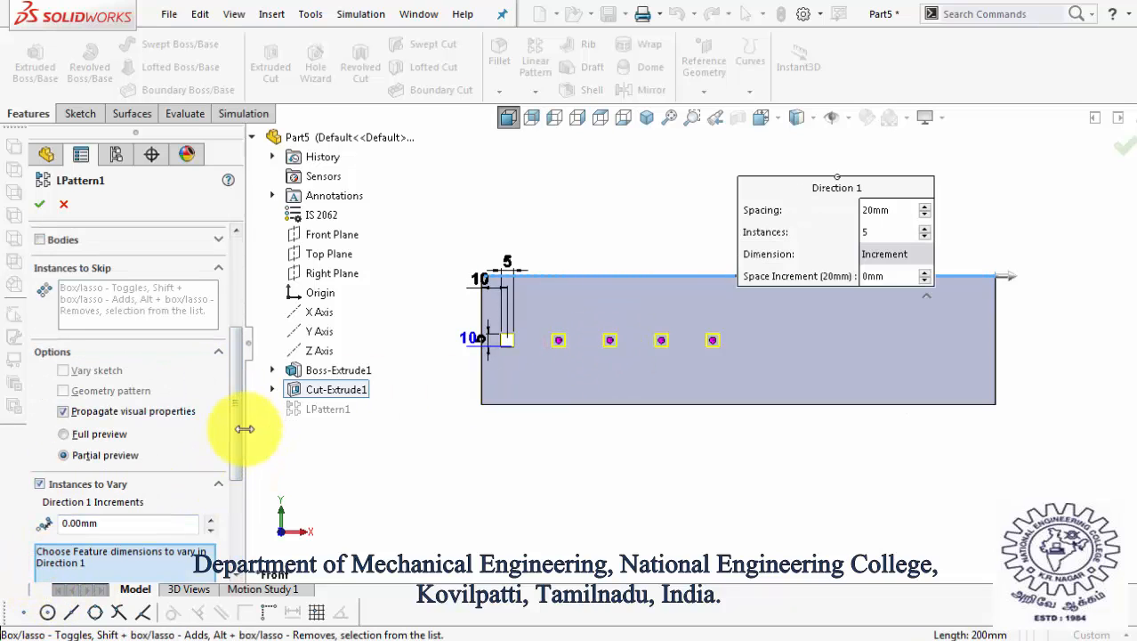
pyautogui.moveTo(238, 430); pyautogui.dragTo(239, 537)
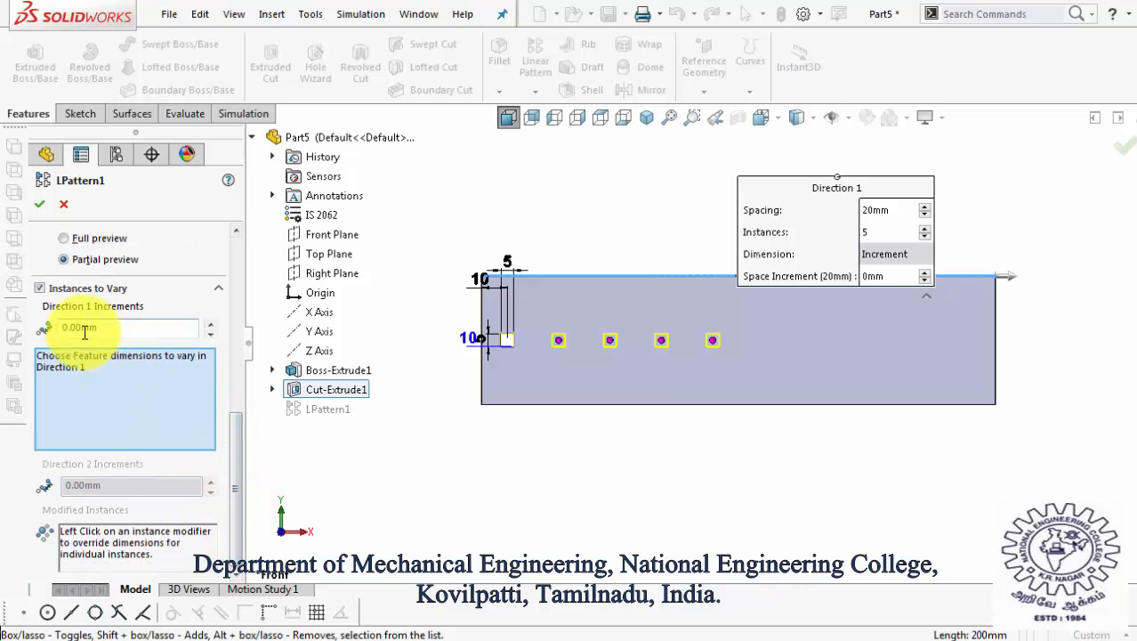
pyautogui.click(98, 328)
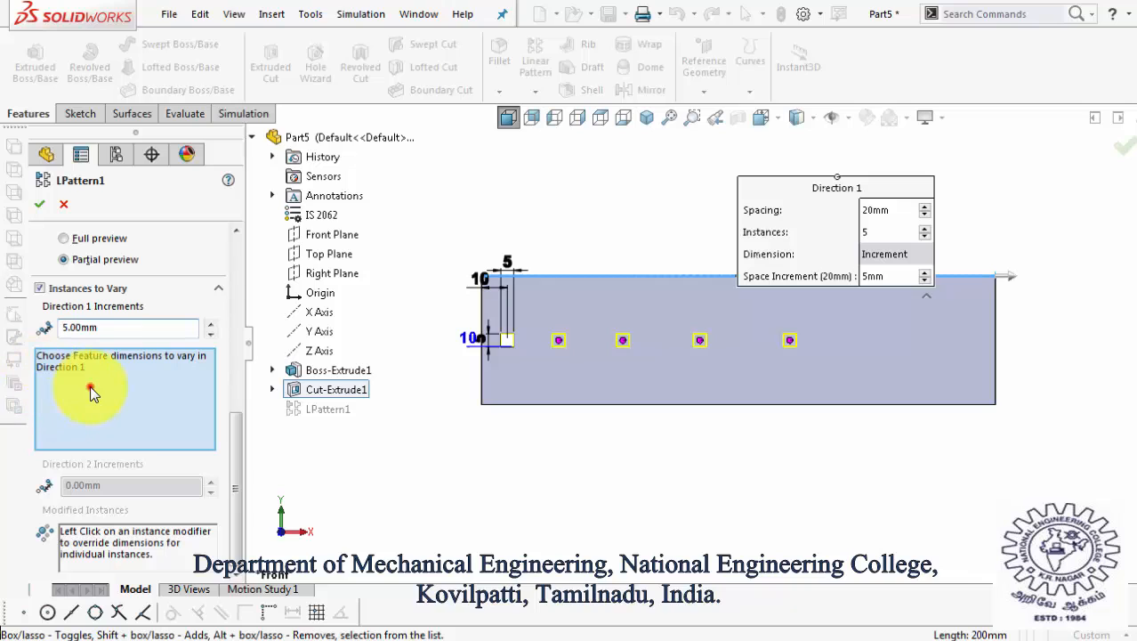
# - Vary the square's horizontal width dimension by a 5 mm increment per instance and accept the pattern
pyautogui.click(512, 264)
pyautogui.click(161, 370)
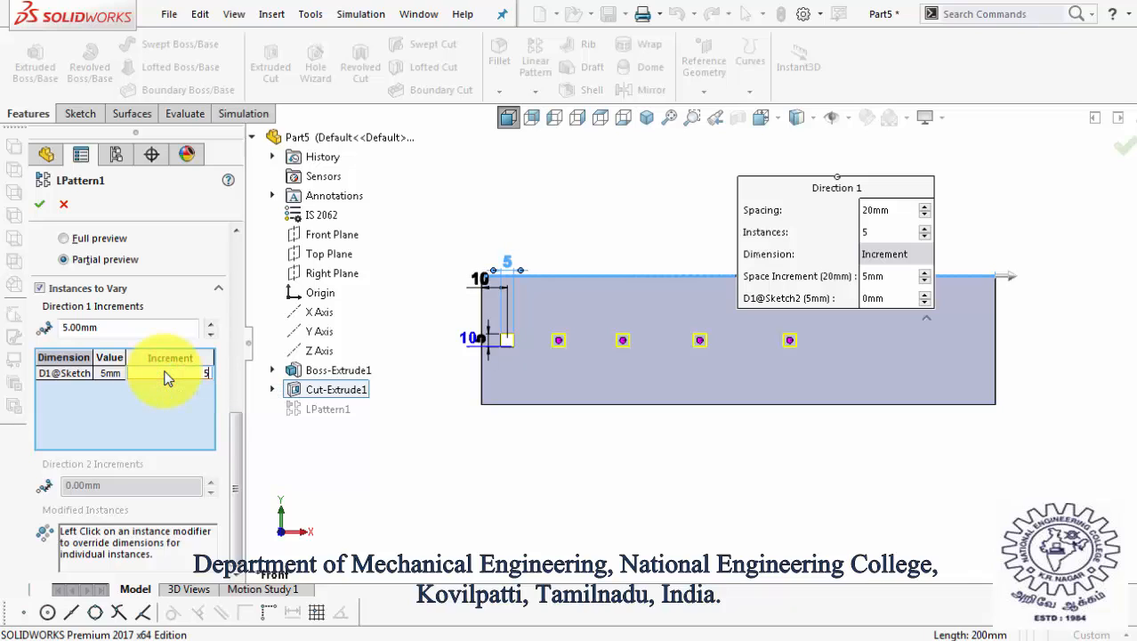
pyautogui.click(39, 203)
# - Edit the linear pattern so the square's vertical height dimension also grows by a 5 mm increment per instance
pyautogui.click(80, 471)
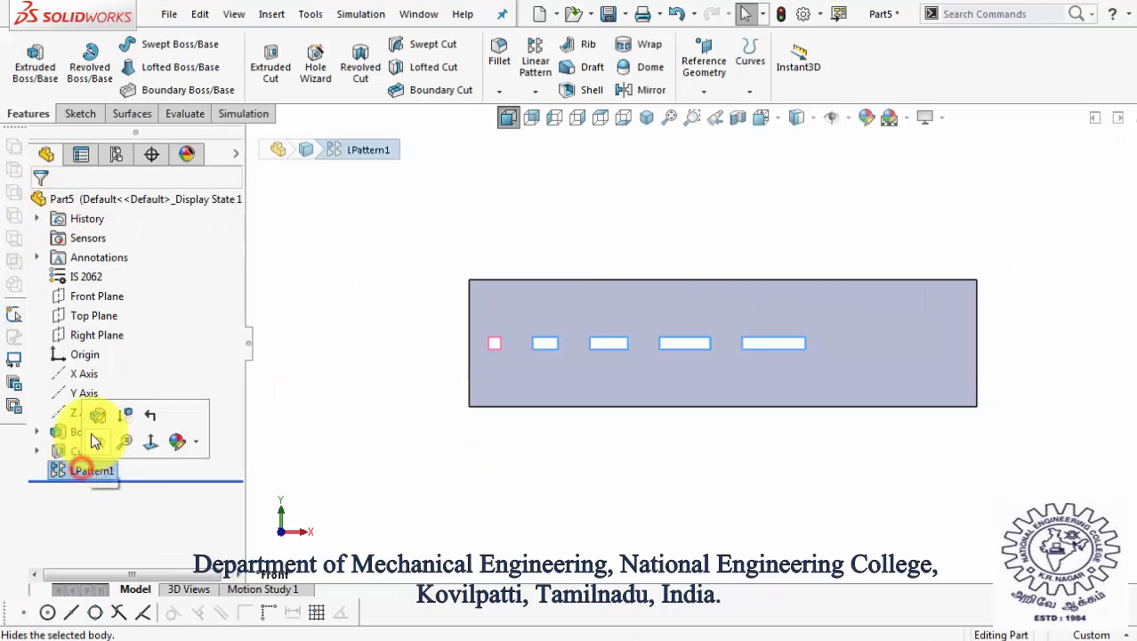
pyautogui.click(86, 438)
pyautogui.moveTo(235, 378); pyautogui.dragTo(227, 547)
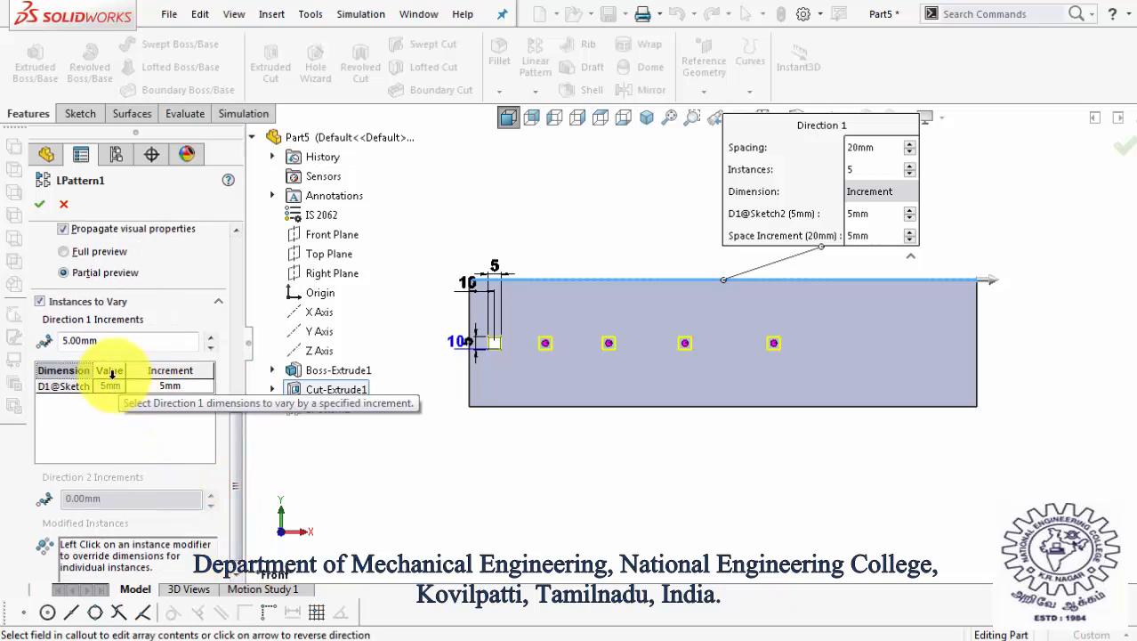
pyautogui.click(470, 340)
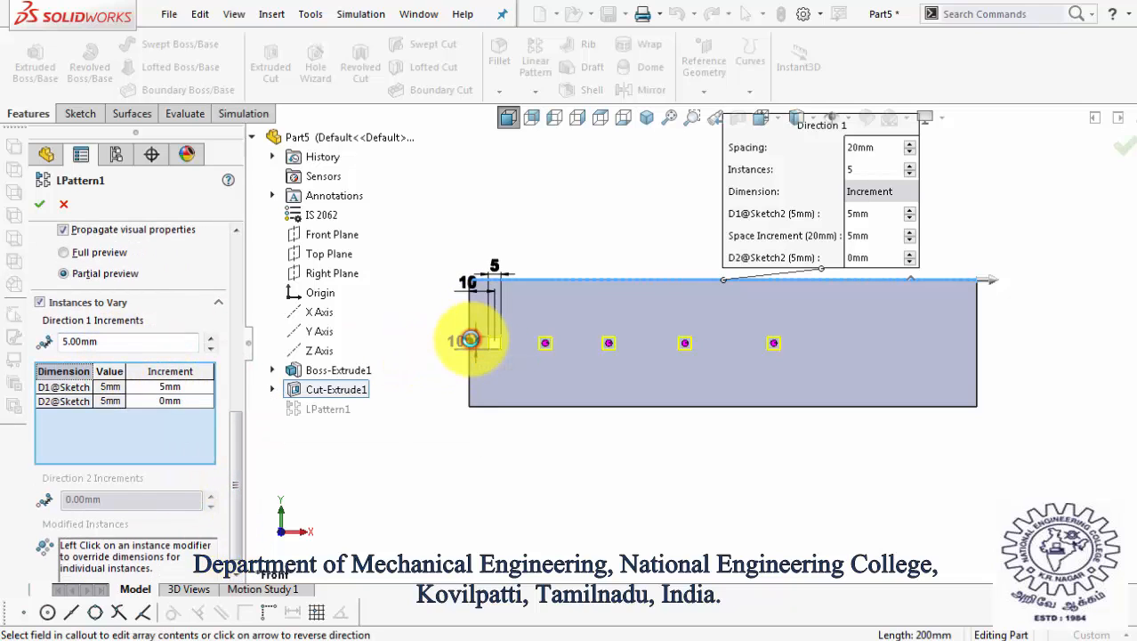
pyautogui.click(183, 404)
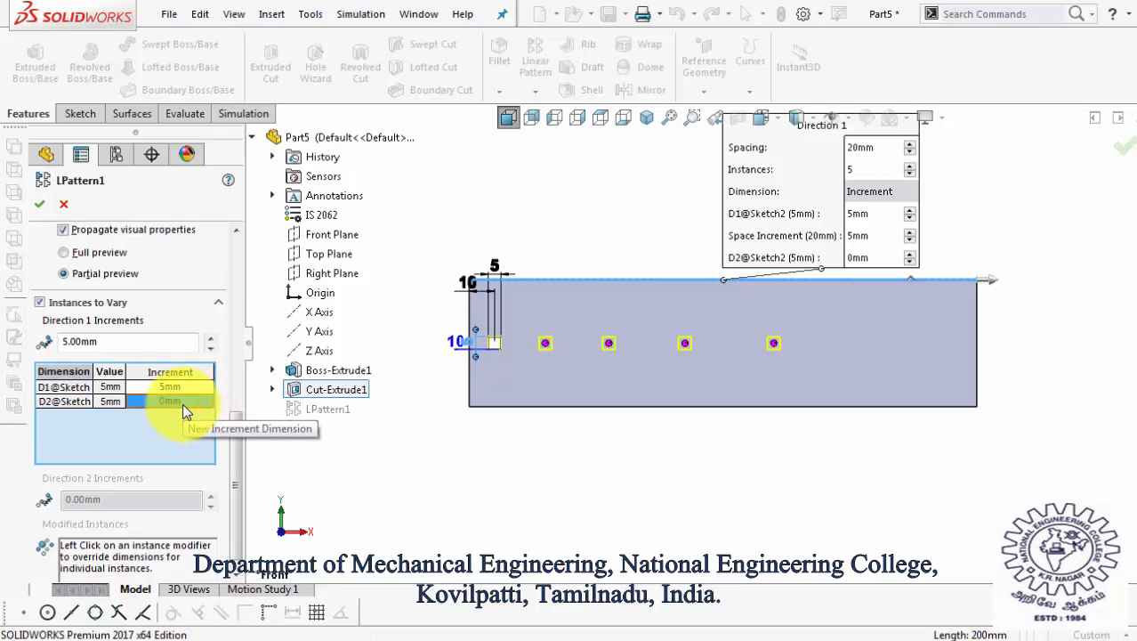
pyautogui.click(176, 405)
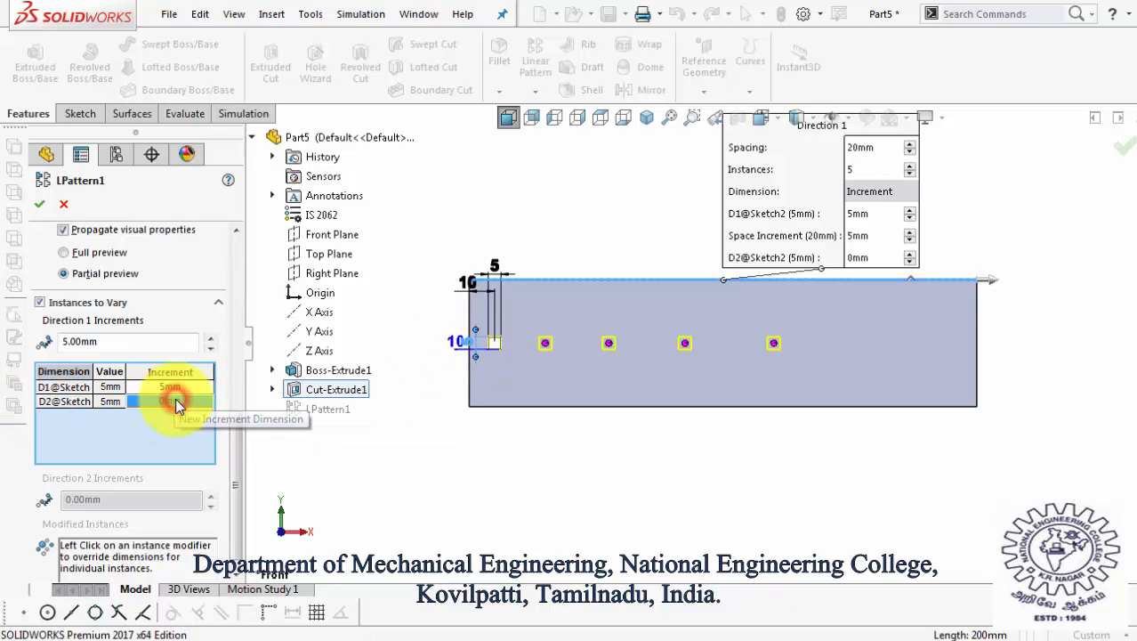
pyautogui.write('5')
pyautogui.press('Return')
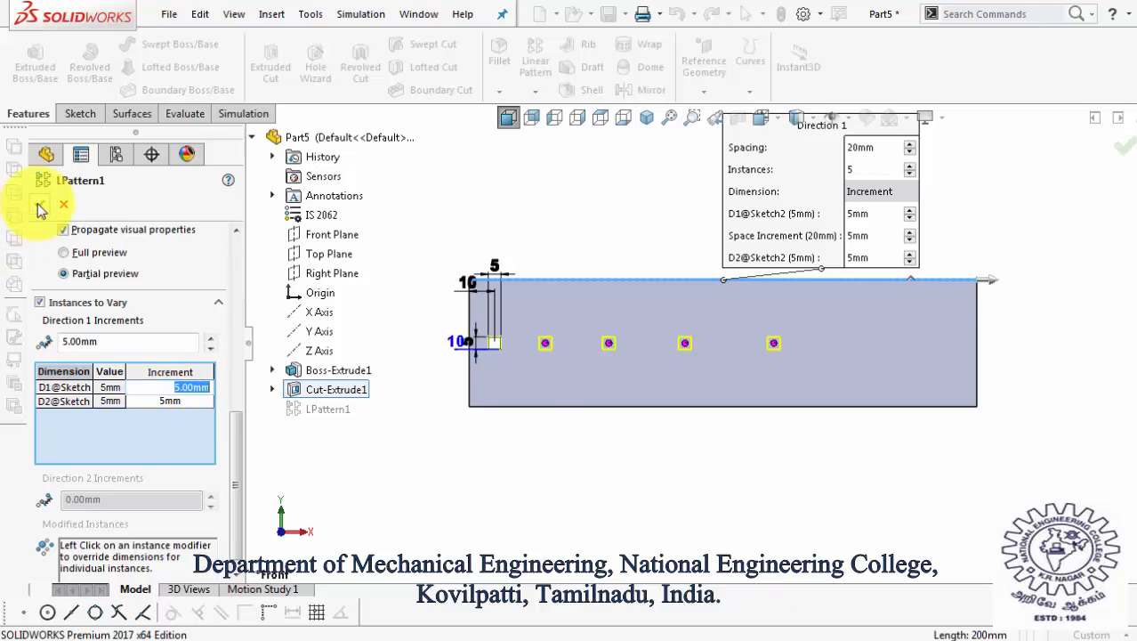
pyautogui.click(40, 207)
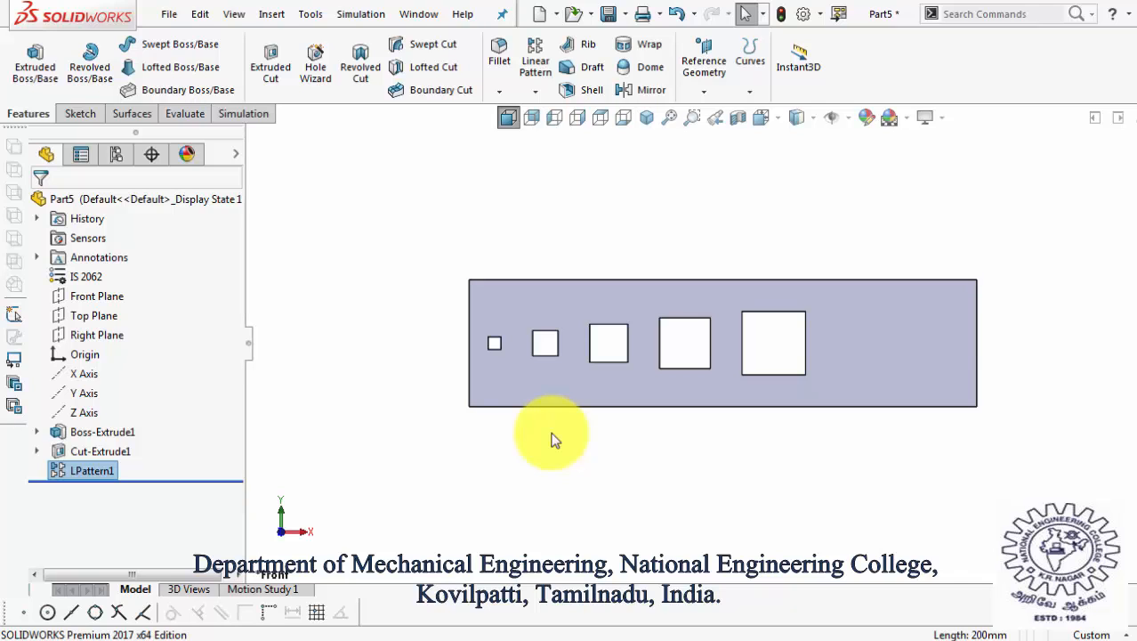
pyautogui.hotkey('ctrl', '7')
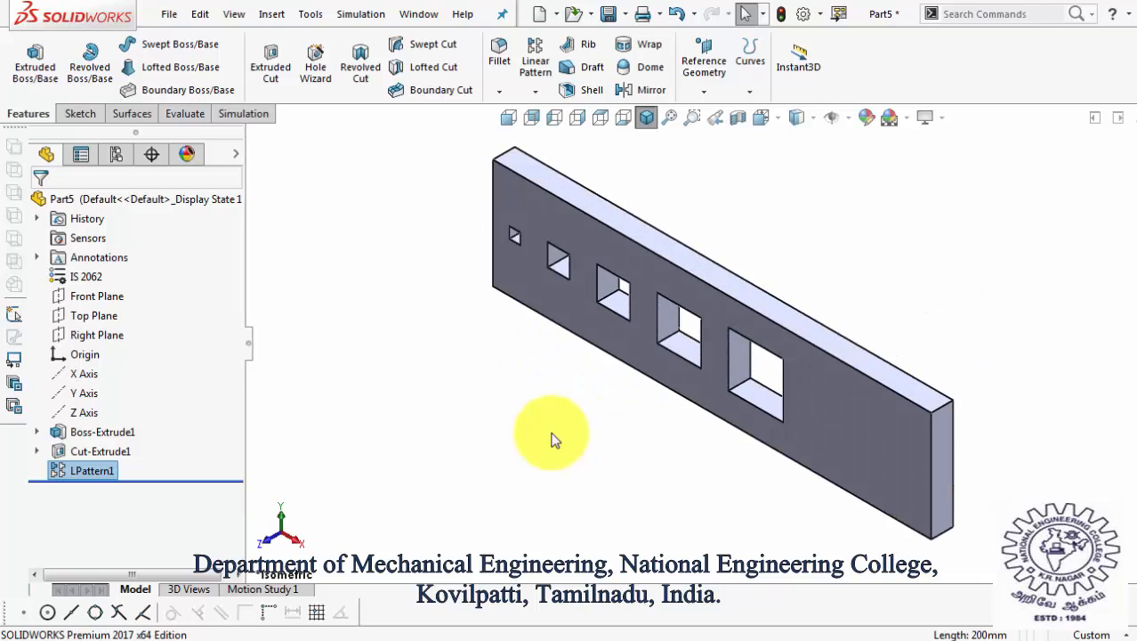
pyautogui.hotkey('ctrl', '1')
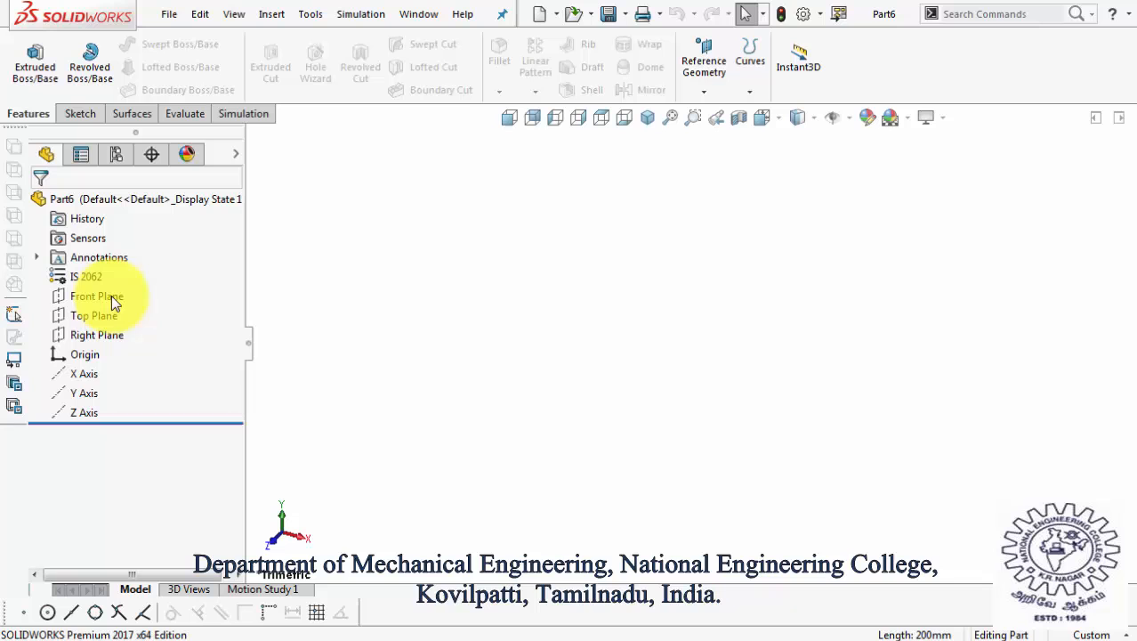
# - Start a sketch on the Top Plane and draw a circle about 124 mm in diameter centred on the origin
pyautogui.click(105, 316)
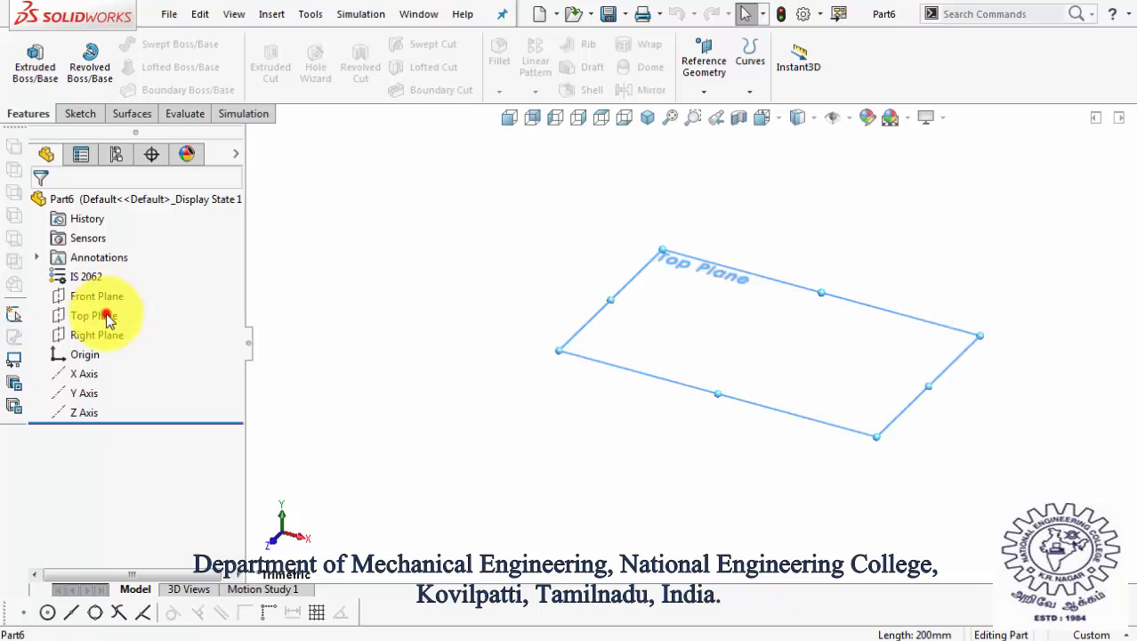
pyautogui.click(116, 293)
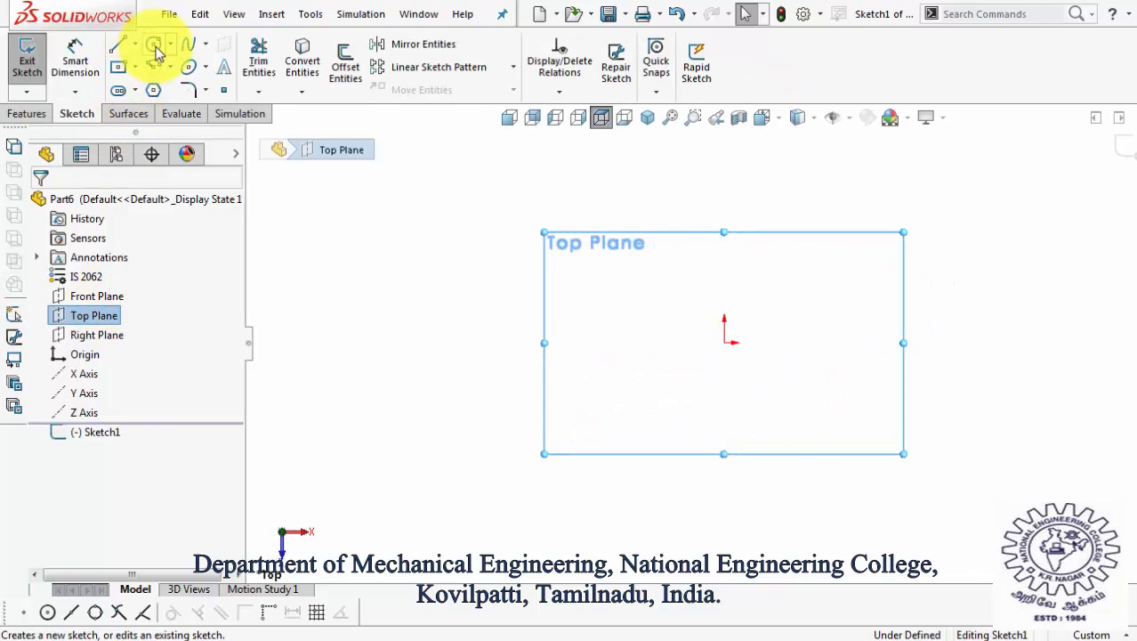
pyautogui.click(154, 46)
pyautogui.click(724, 342)
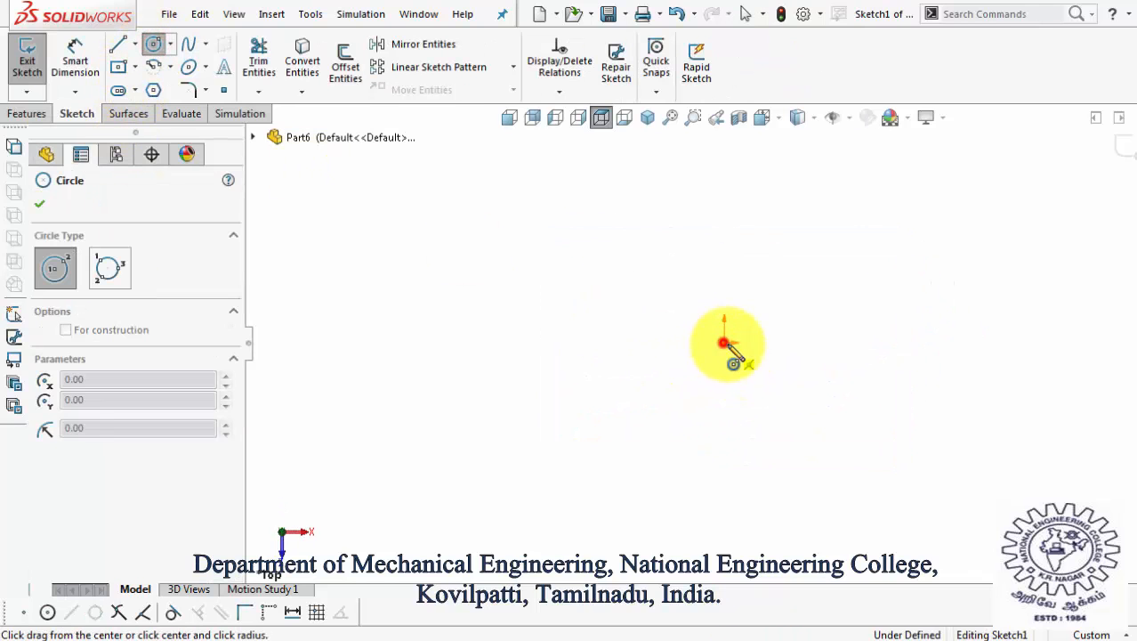
pyautogui.click(766, 459)
# - Dimension the circle's diameter to 100 mm
pyautogui.moveTo(759, 459); pyautogui.dragTo(783, 392, button='right')
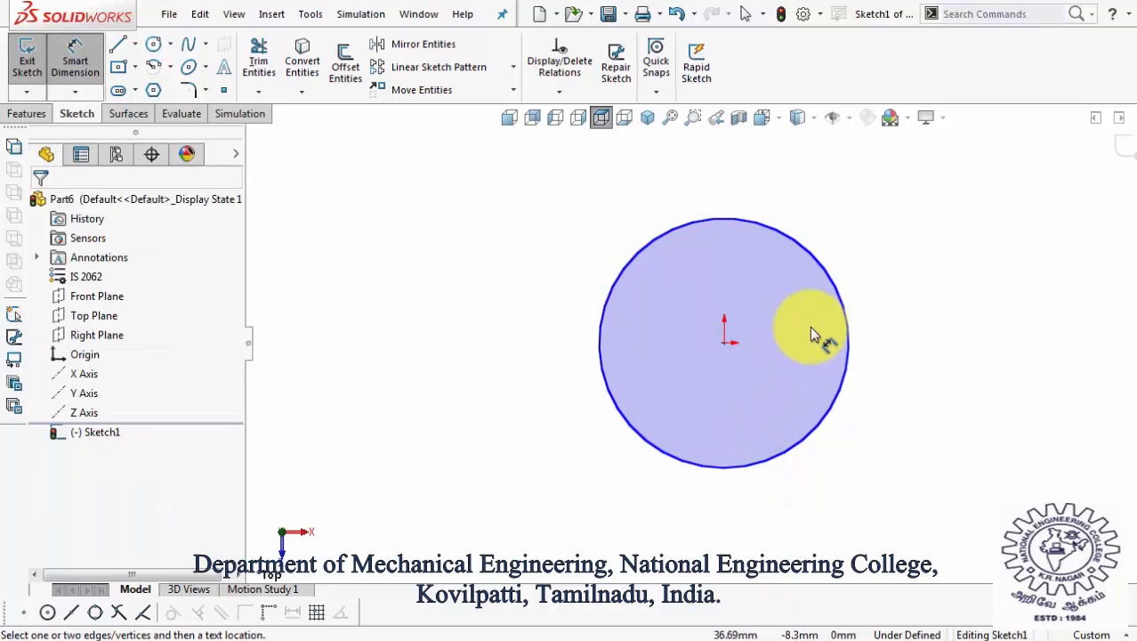
pyautogui.click(837, 289)
pyautogui.click(876, 242)
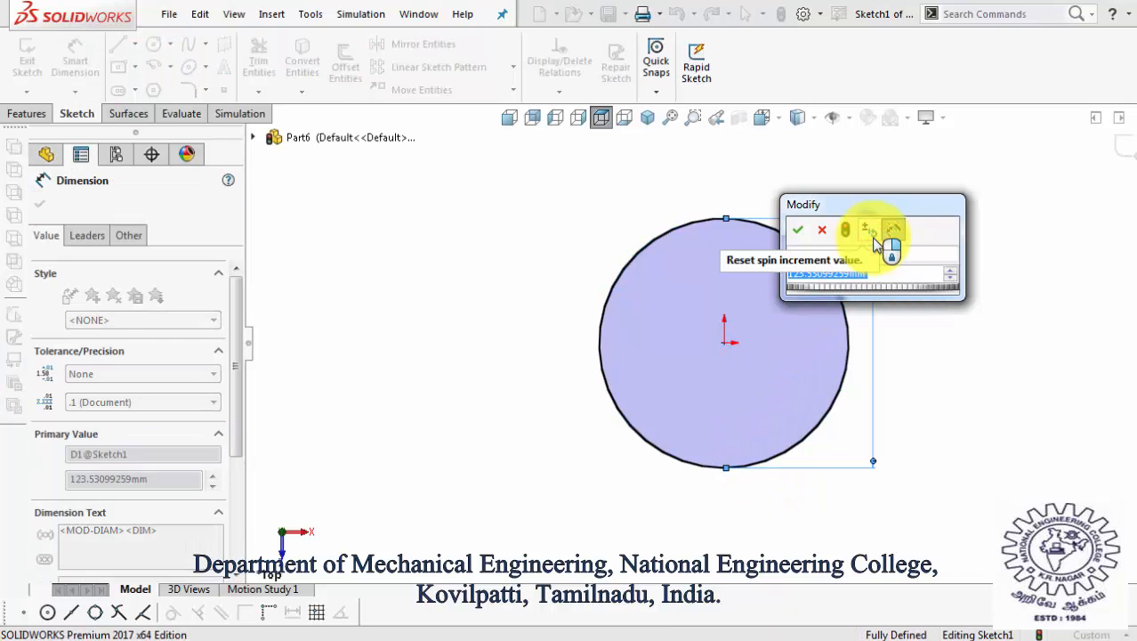
pyautogui.write('100')
pyautogui.press('Return')
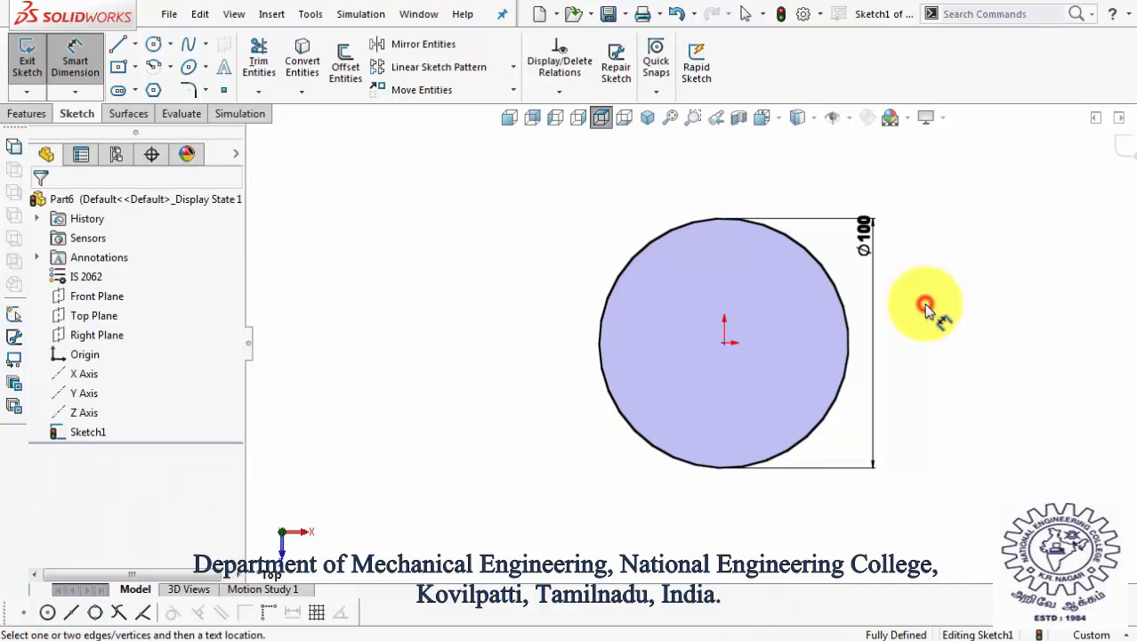
# - Extrude the circle into a disc with a Blind depth of 10 mm
pyautogui.click(36, 115)
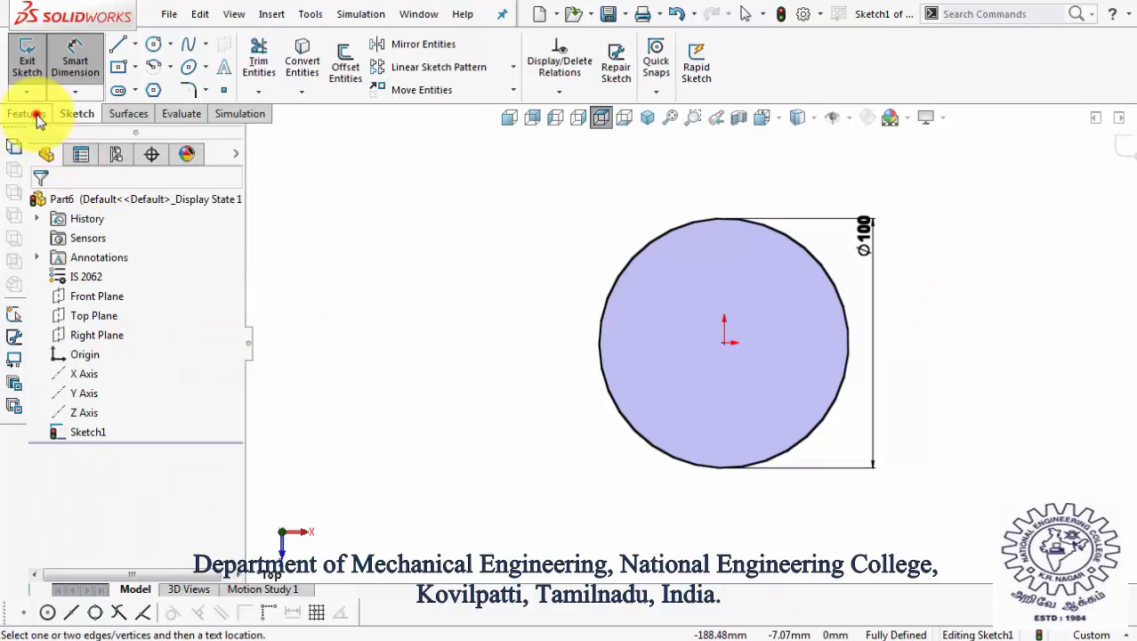
pyautogui.click(35, 61)
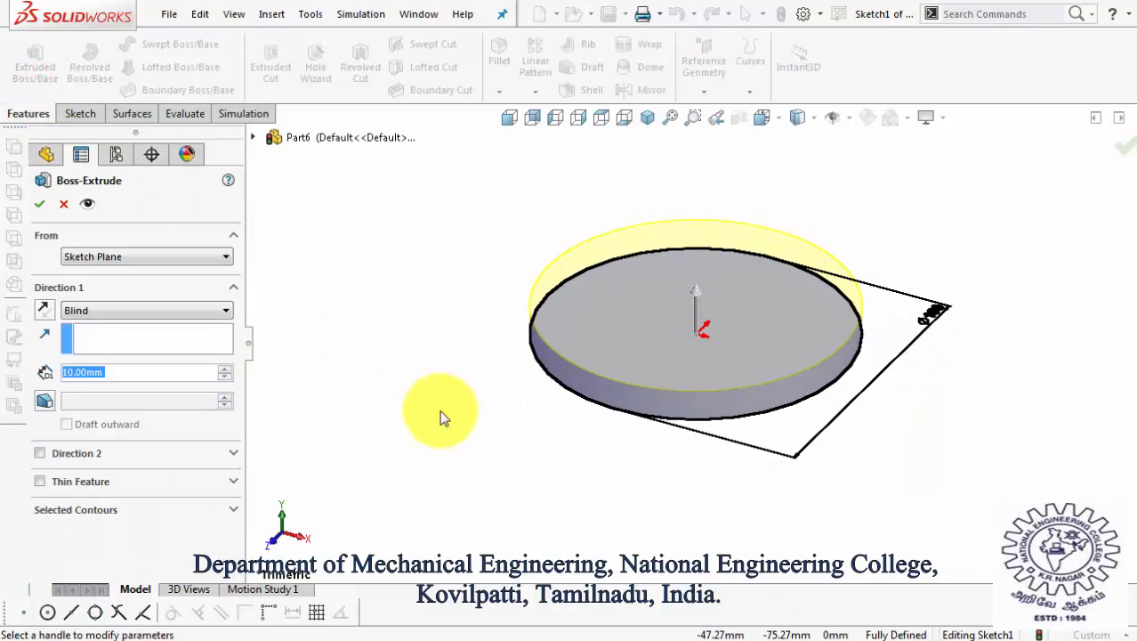
pyautogui.press('Return')
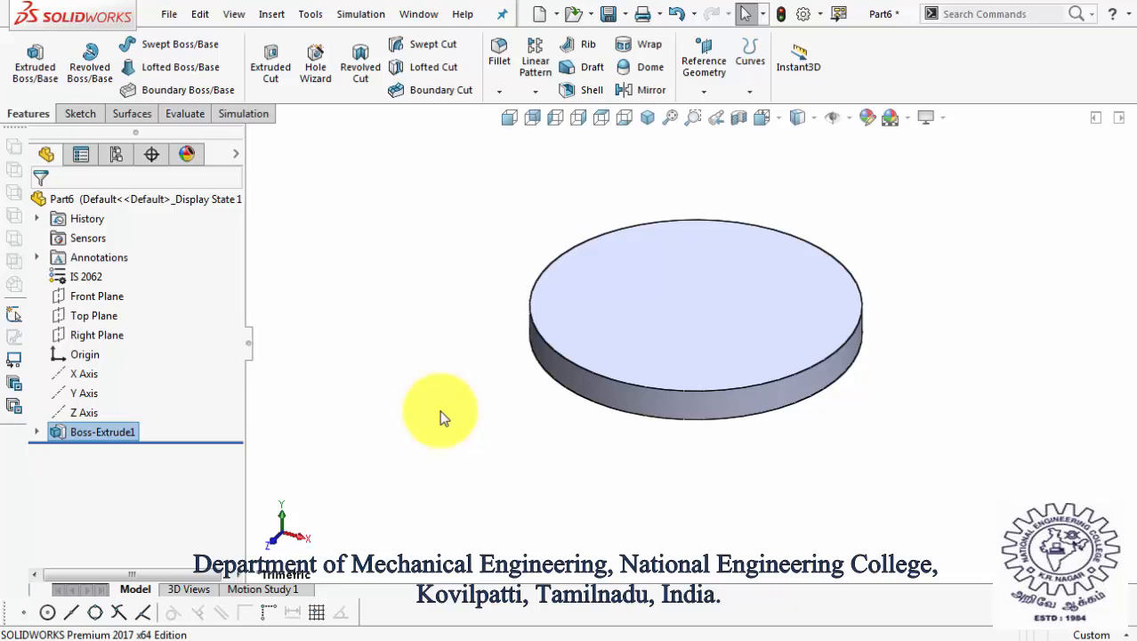
# - Sketch a small circle about 10 mm in diameter on the disc's top face, vertically below the origin near the rim
pyautogui.hotkey('ctrl', '5')
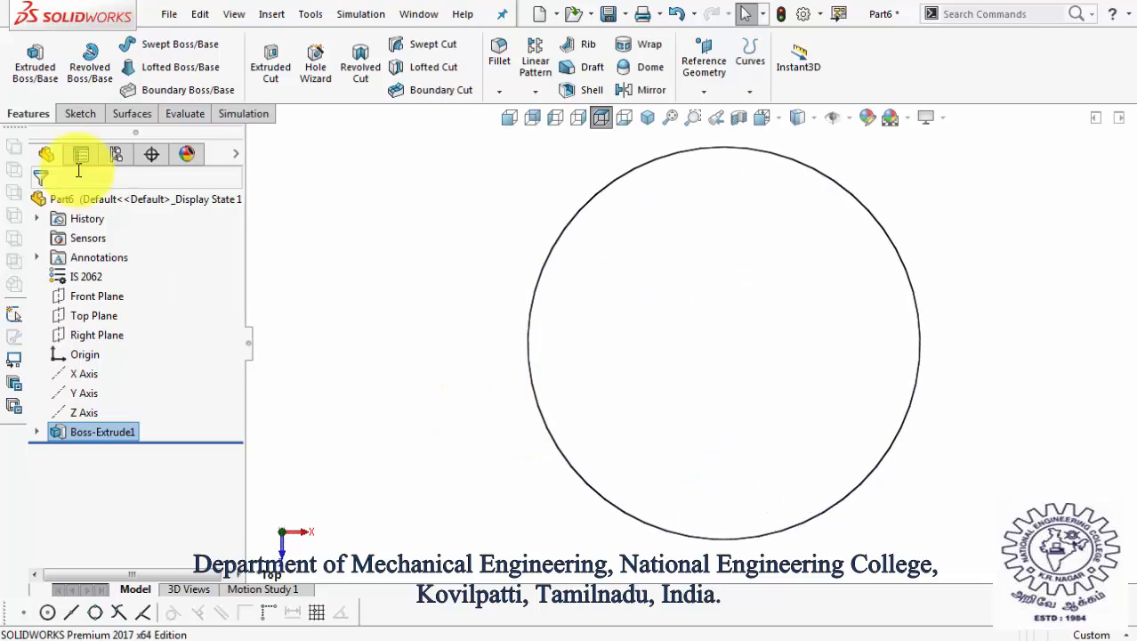
pyautogui.click(79, 116)
pyautogui.click(153, 43)
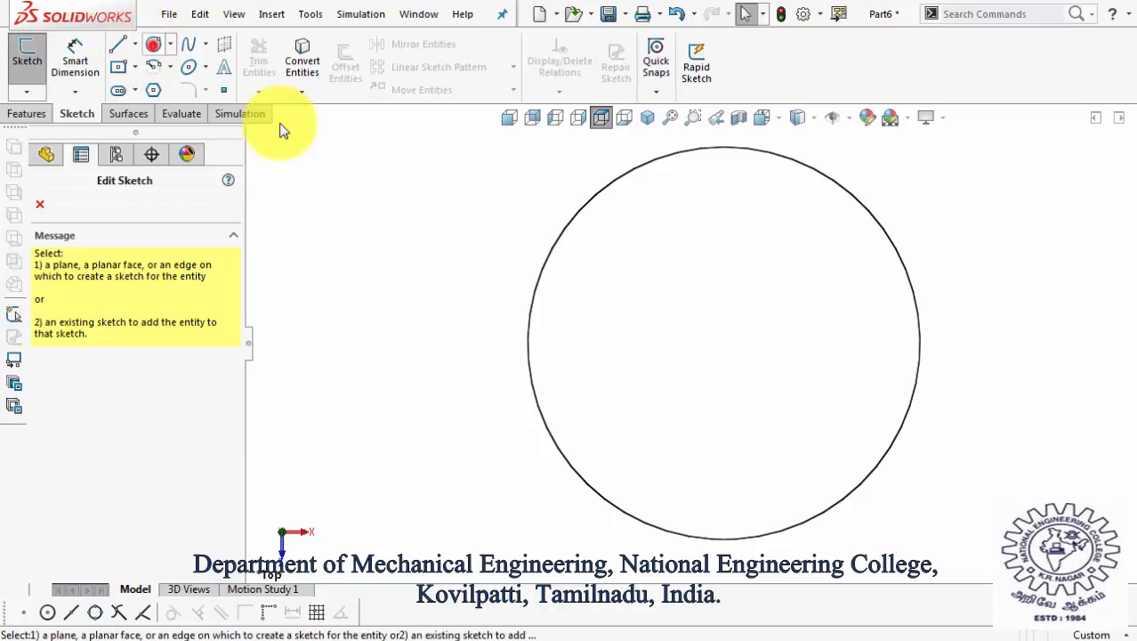
pyautogui.click(721, 357)
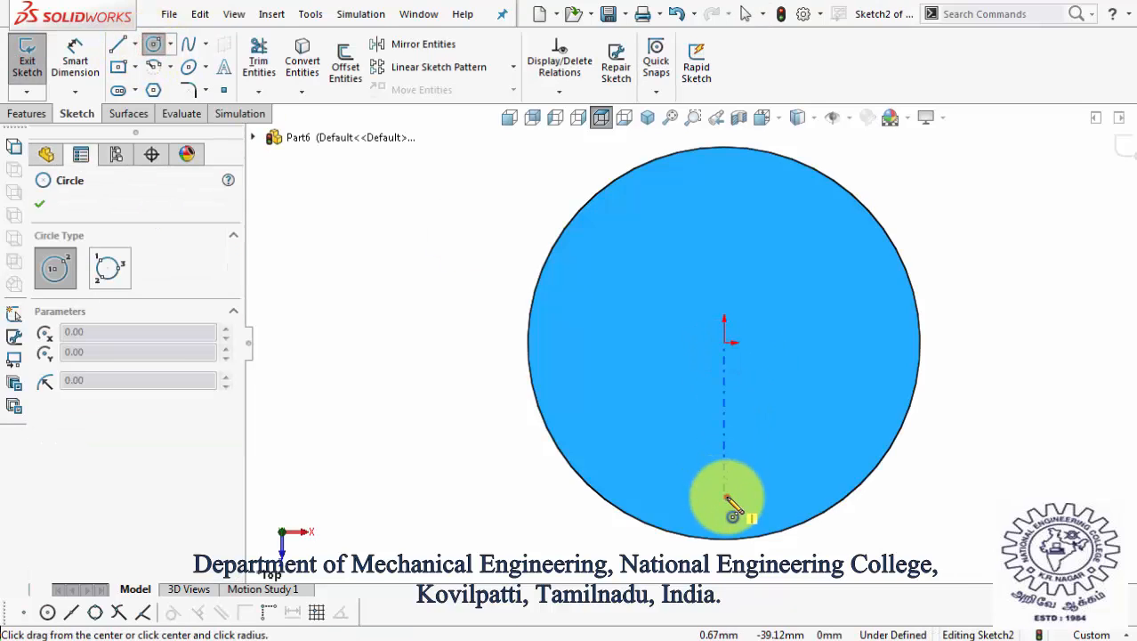
pyautogui.click(725, 496)
pyautogui.click(738, 509)
pyautogui.press('Escape')
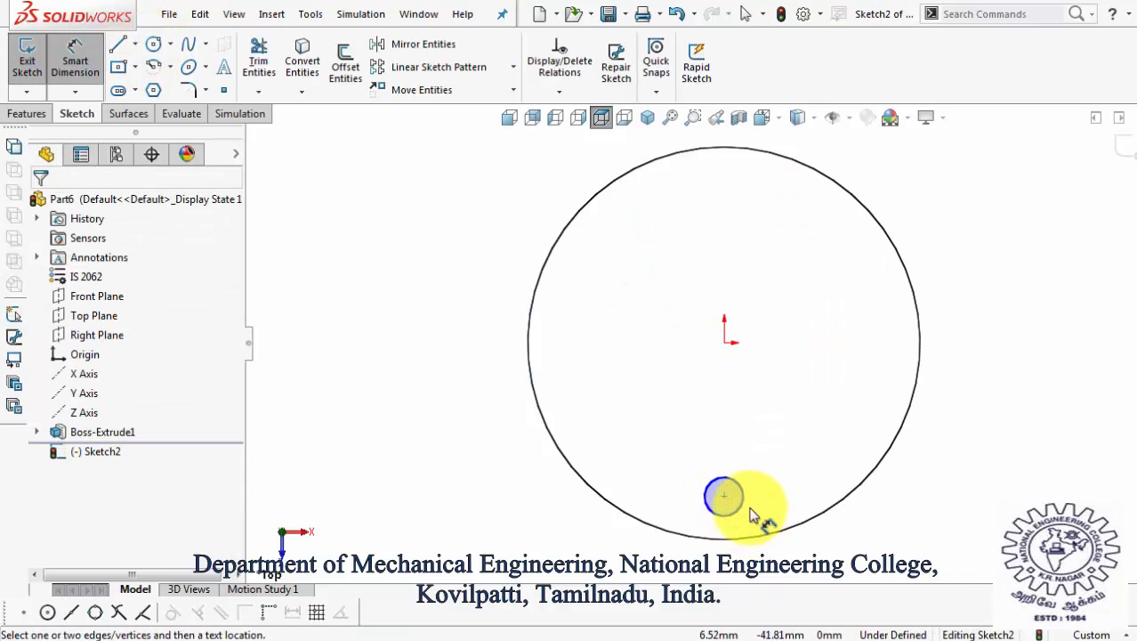
# - Dimension the small circle's diameter to 10 mm
pyautogui.click(723, 494)
pyautogui.click(752, 463)
pyautogui.write('10')
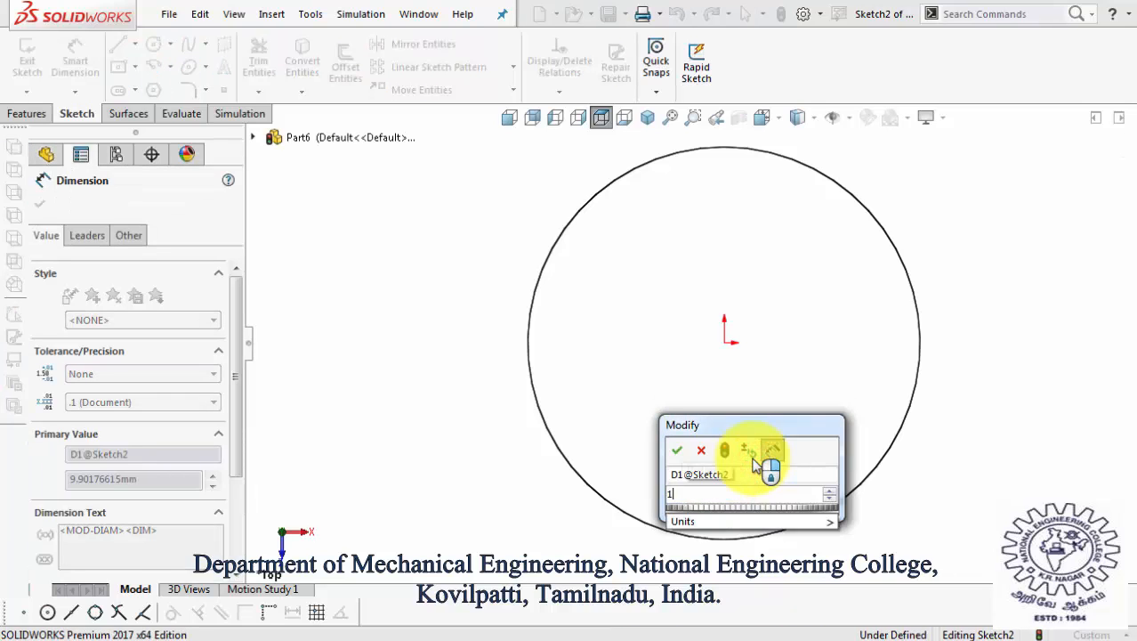
pyautogui.press('Return')
pyautogui.click(40, 204)
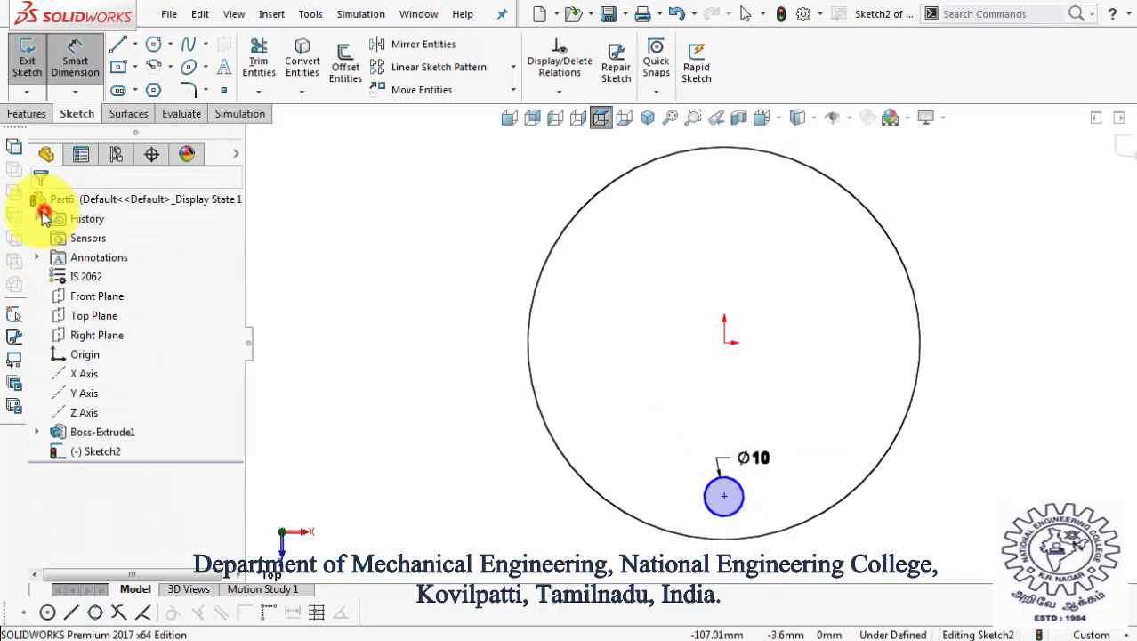
# - Extrude the small circle into a cylindrical boss on the disc with a Blind depth of 10 mm
pyautogui.click(38, 118)
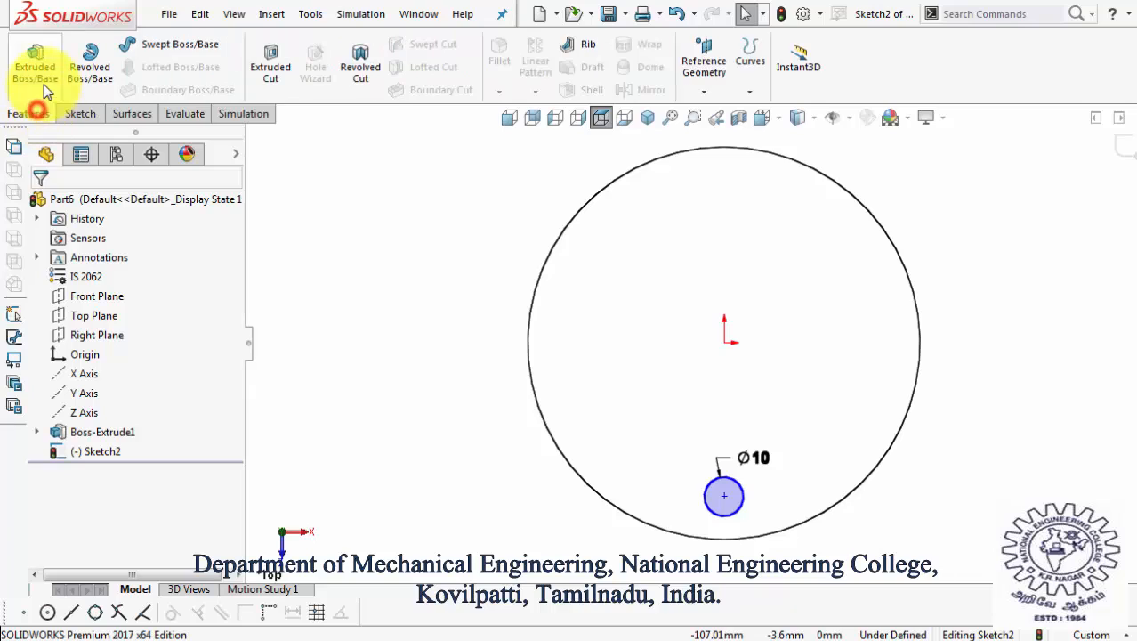
pyautogui.click(36, 70)
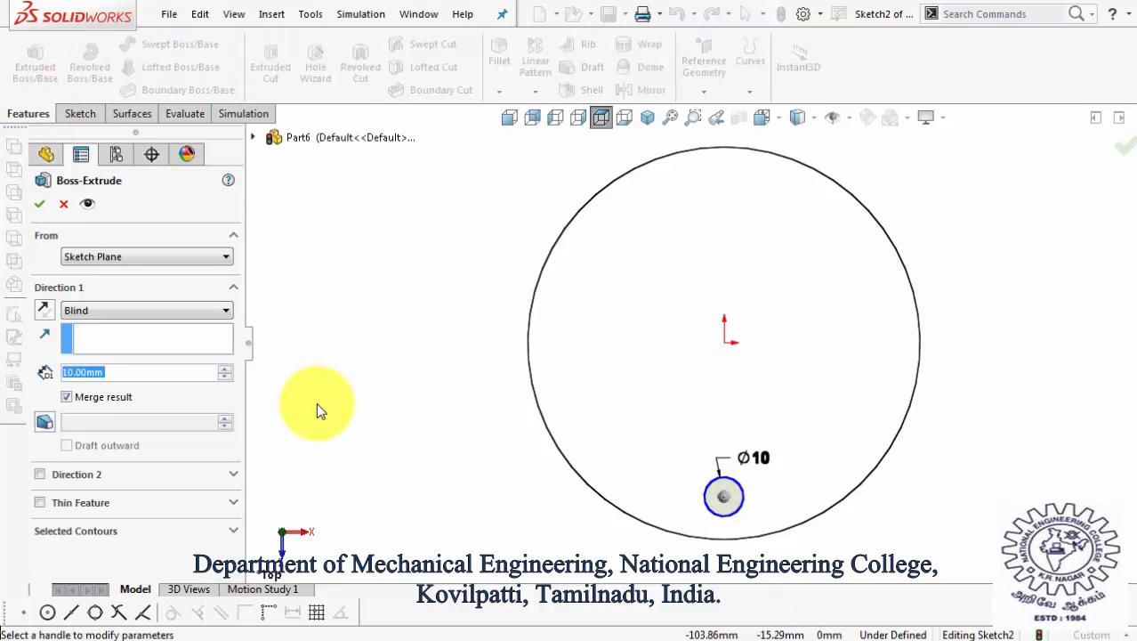
pyautogui.press('Return')
pyautogui.click(378, 436)
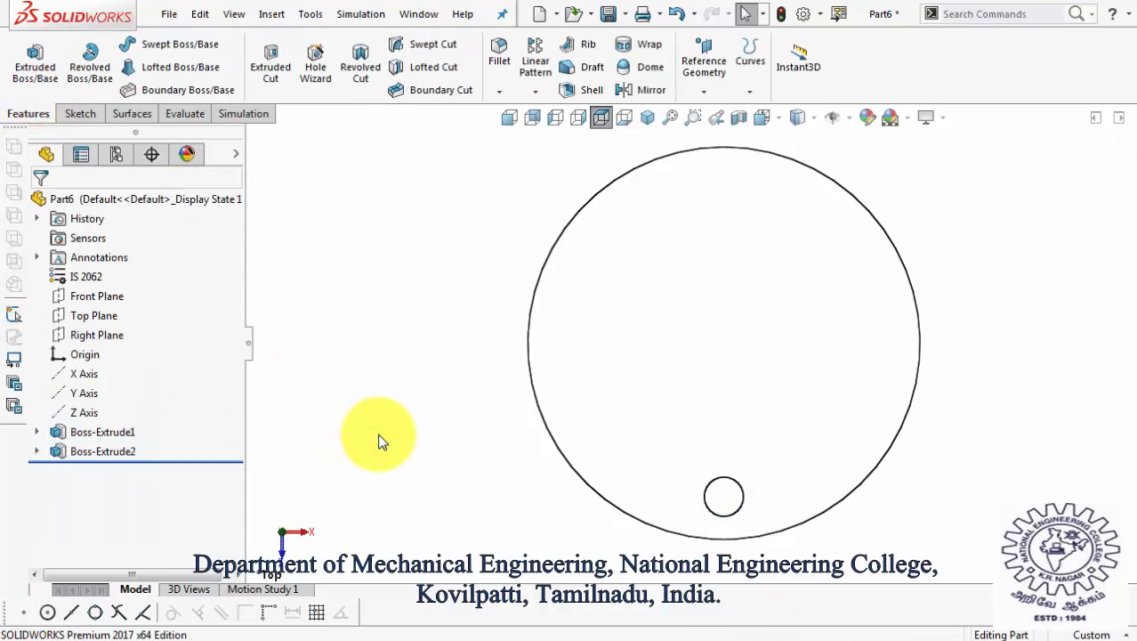
# - Set up a circular pattern of the small boss around the disc's outer circular edge, equally spaced over 360 degrees
pyautogui.click(531, 104)
pyautogui.click(545, 132)
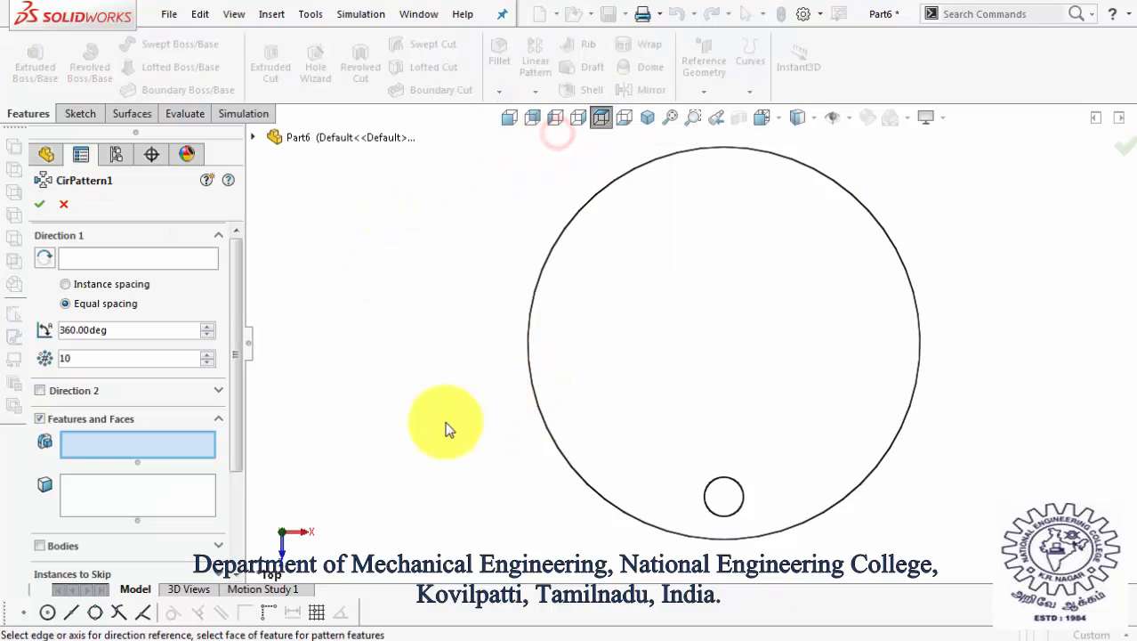
pyautogui.click(134, 259)
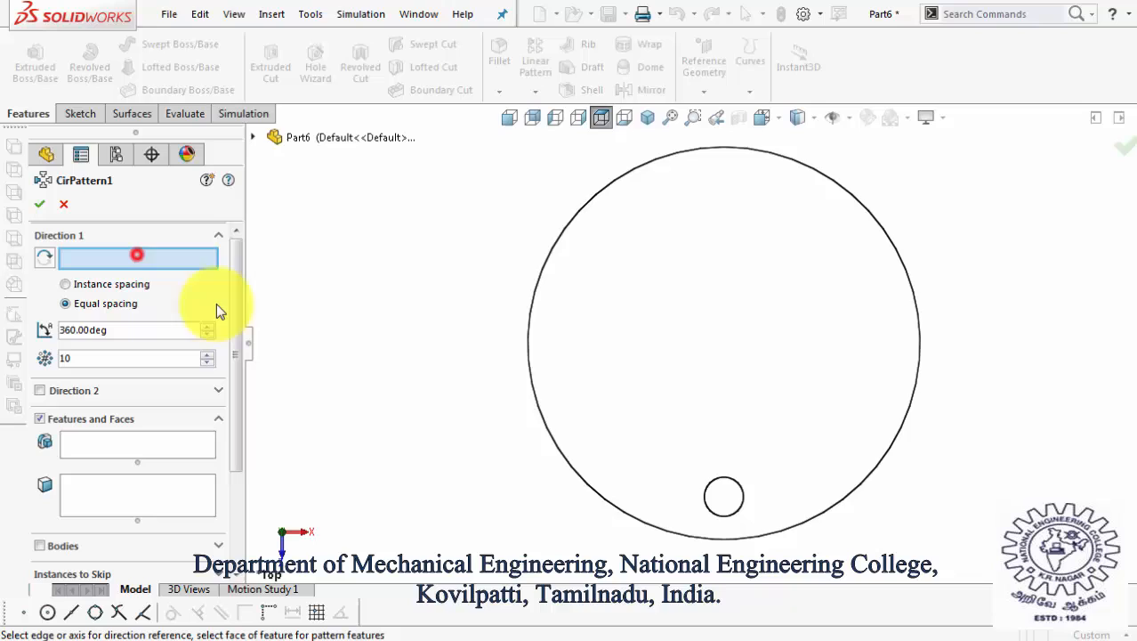
pyautogui.click(532, 375)
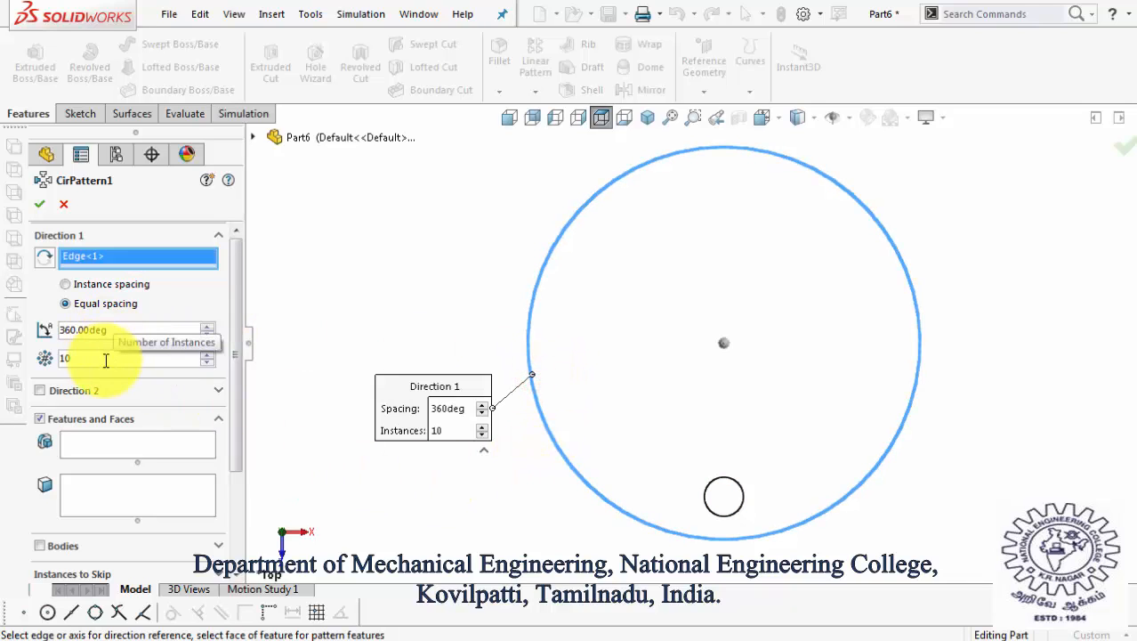
pyautogui.click(139, 444)
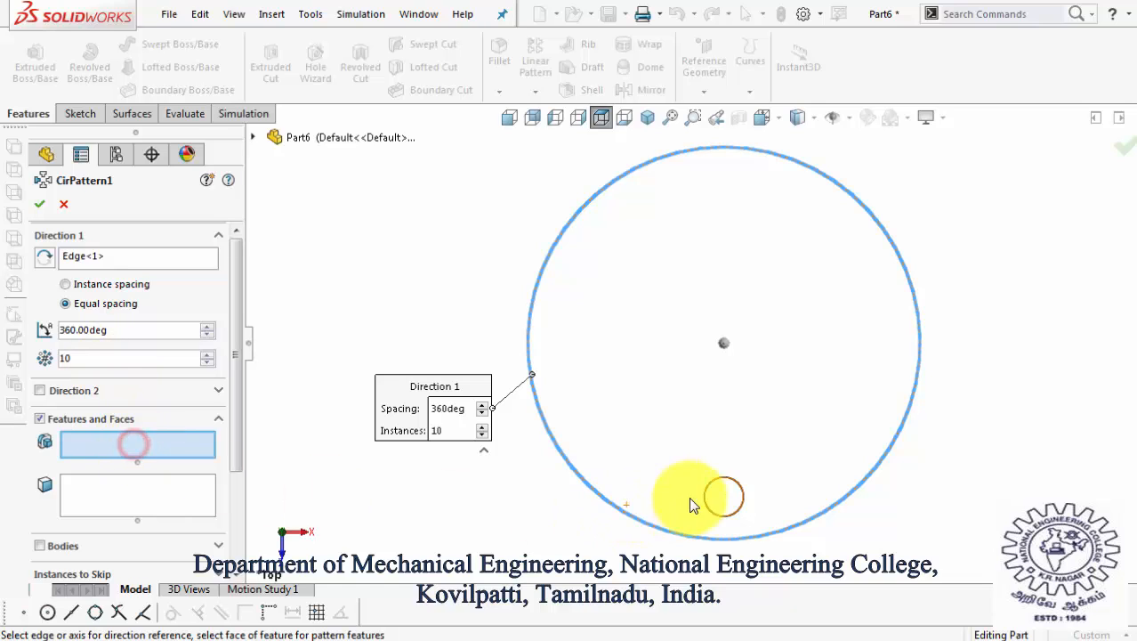
pyautogui.click(724, 496)
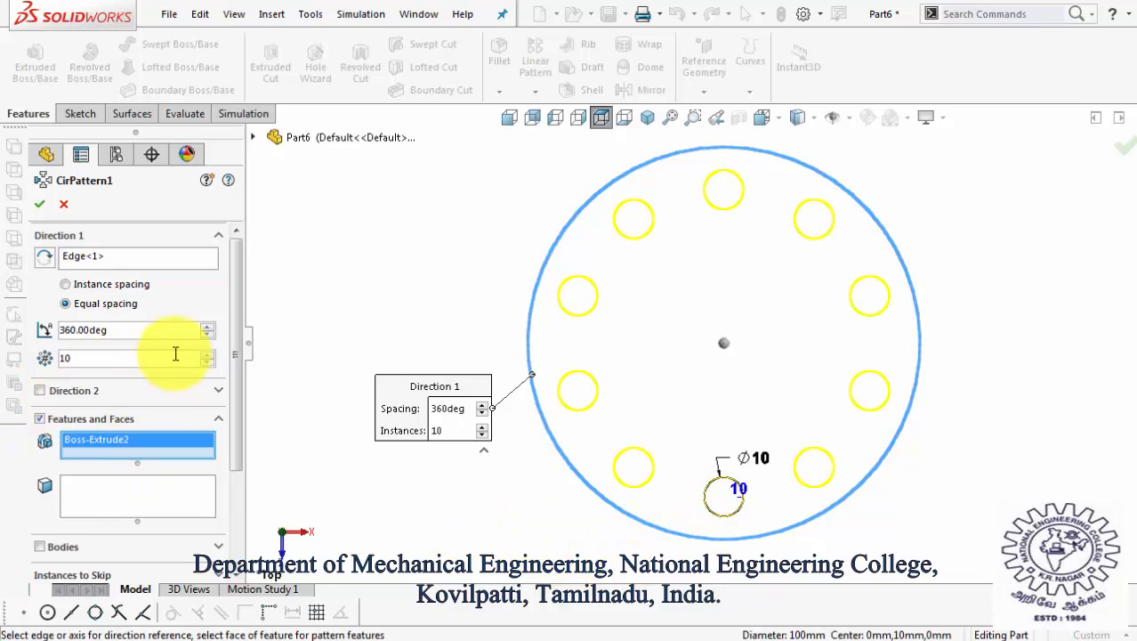
# - Try 16 instances in the circular pattern, change the count to 8, and accept the pattern
pyautogui.doubleClick(135, 362)
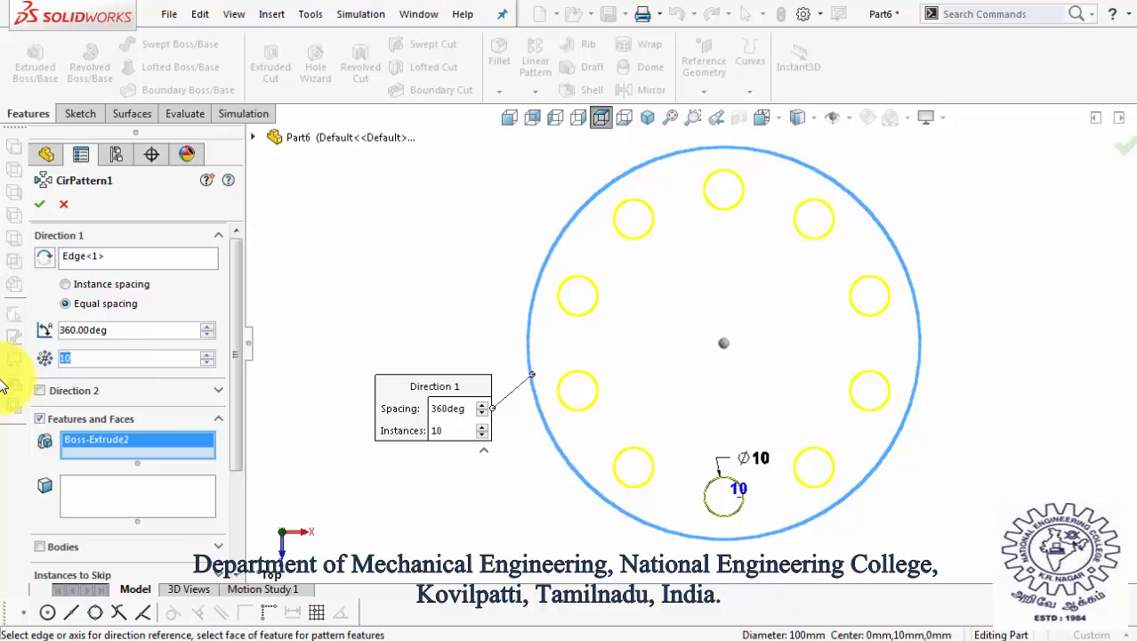
pyautogui.write('16')
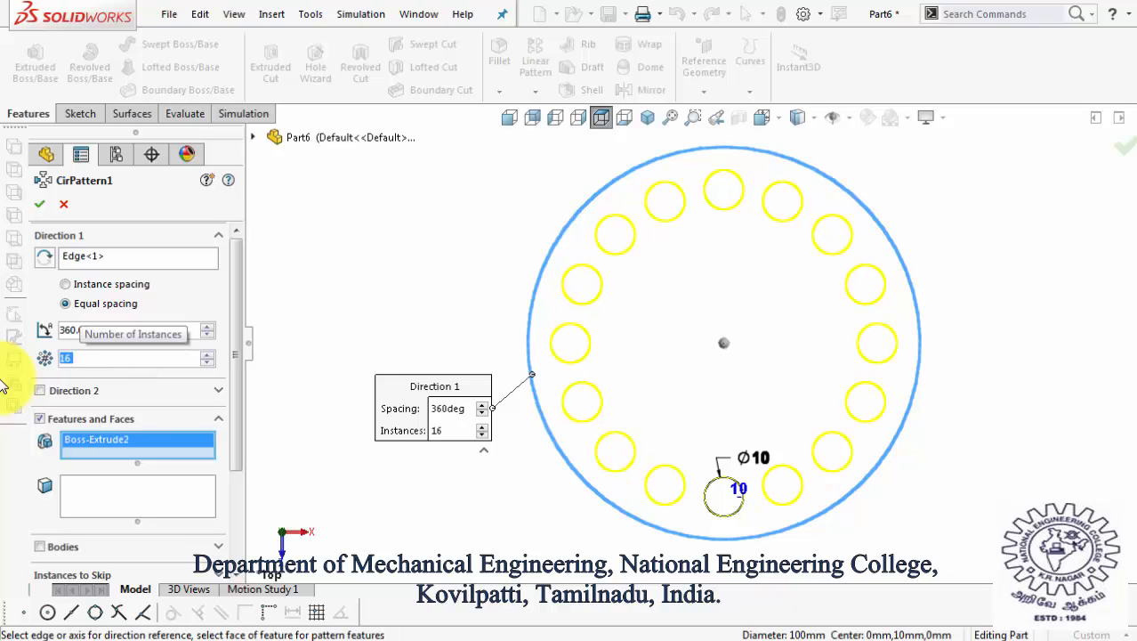
pyautogui.write('8')
pyautogui.press('Return')
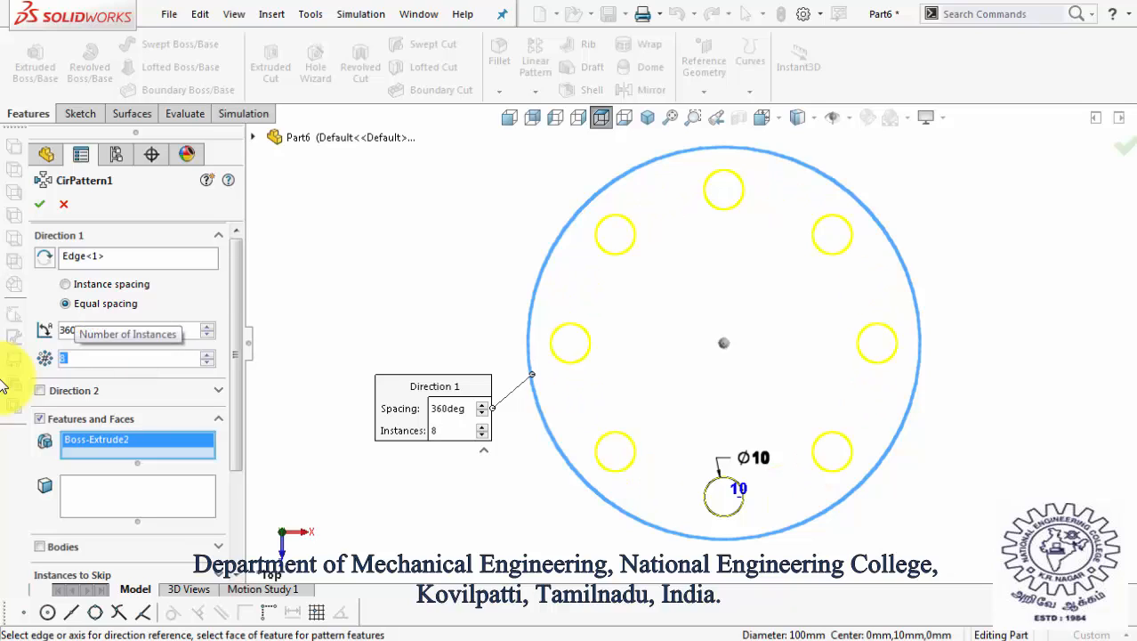
pyautogui.click(39, 203)
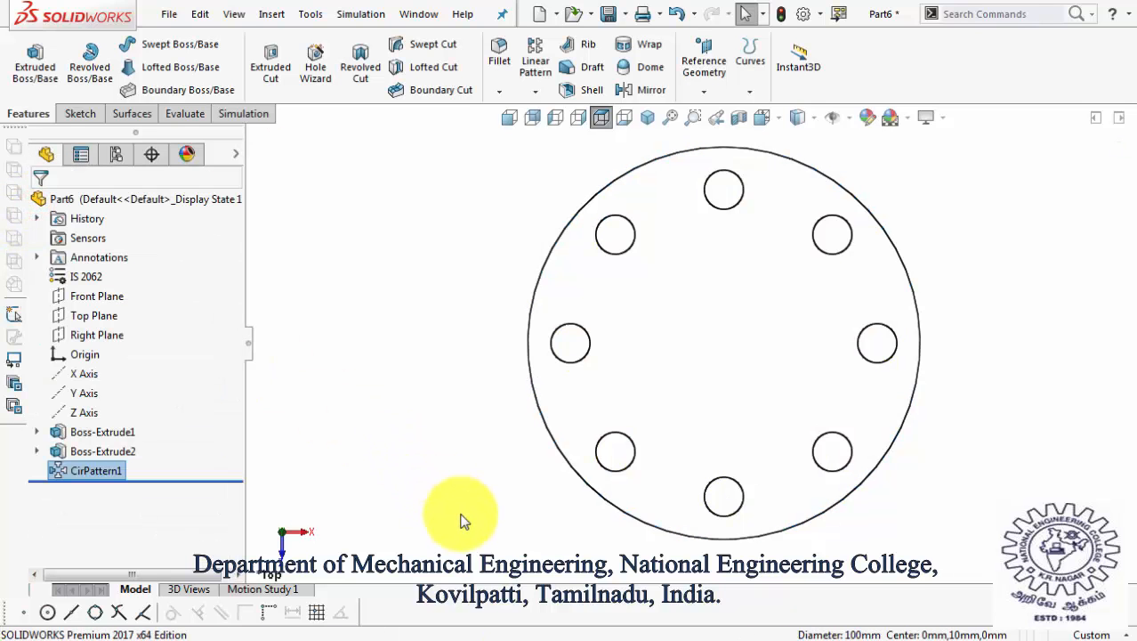